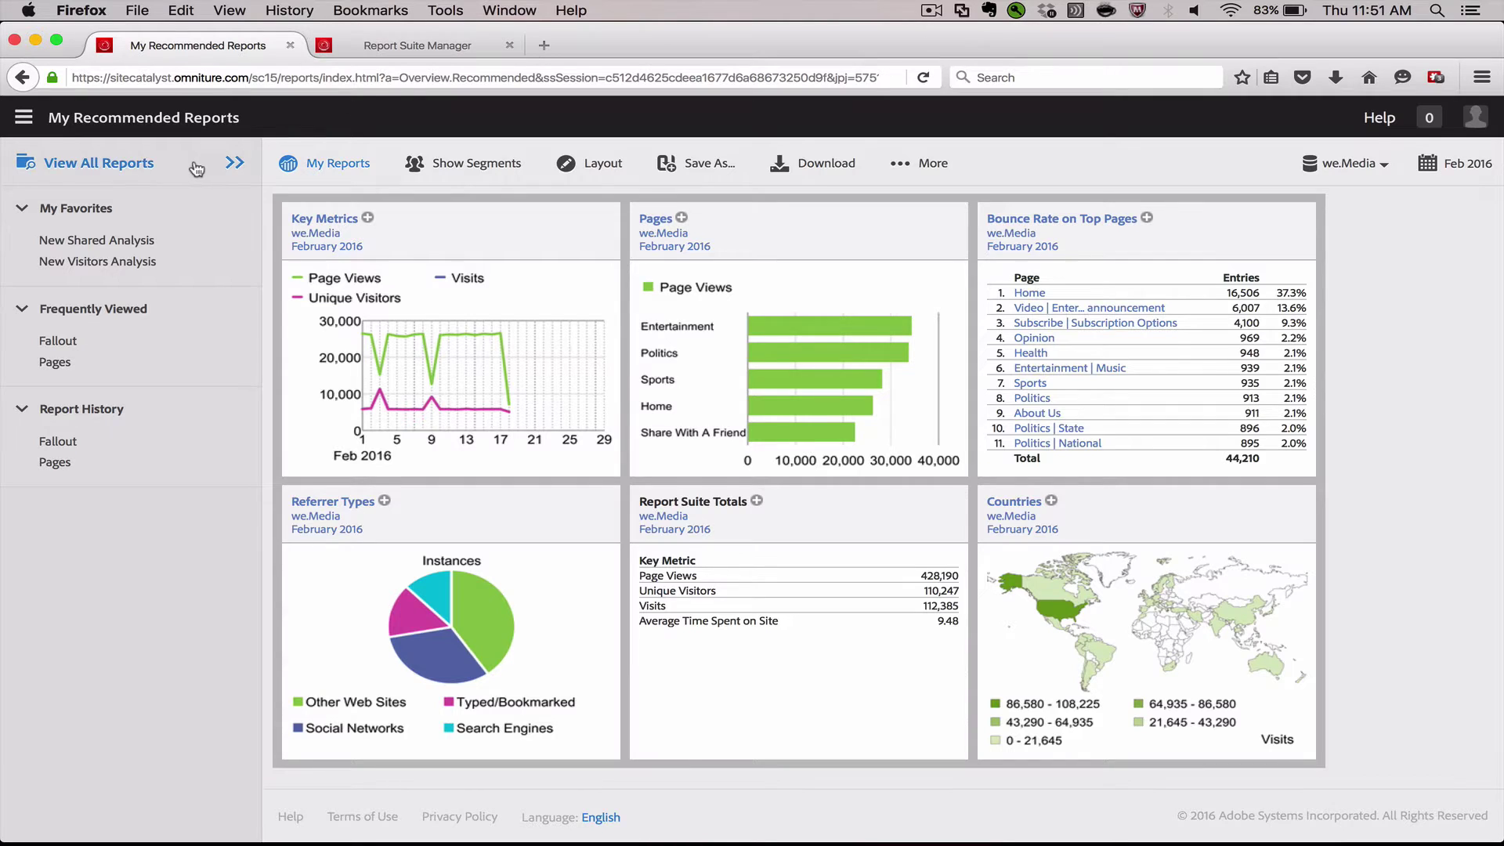
- Open the Pages report from the Site Content category of the full report list
click(195, 165)
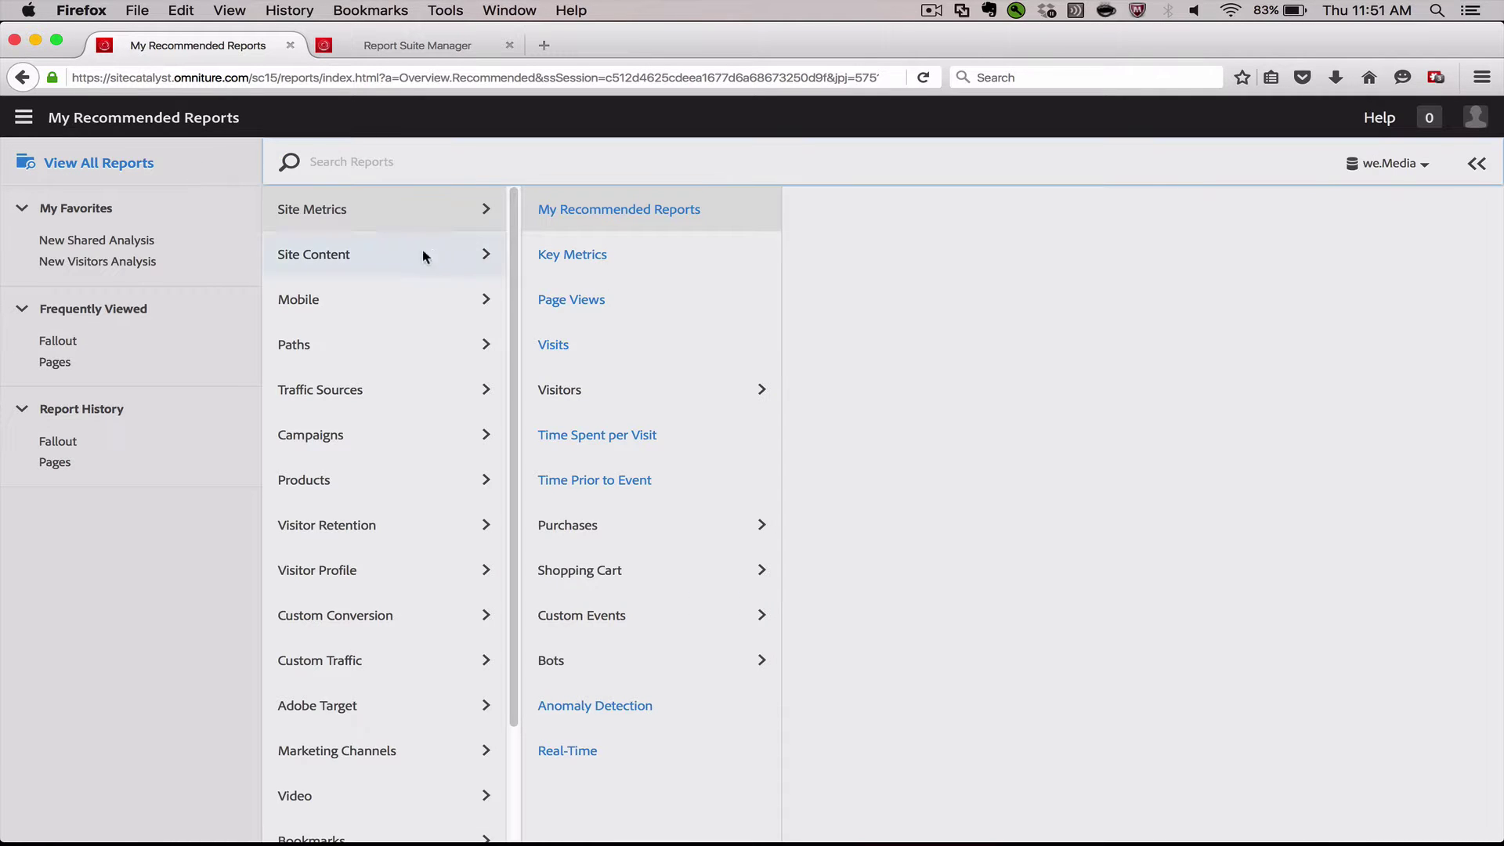
click(401, 252)
click(553, 209)
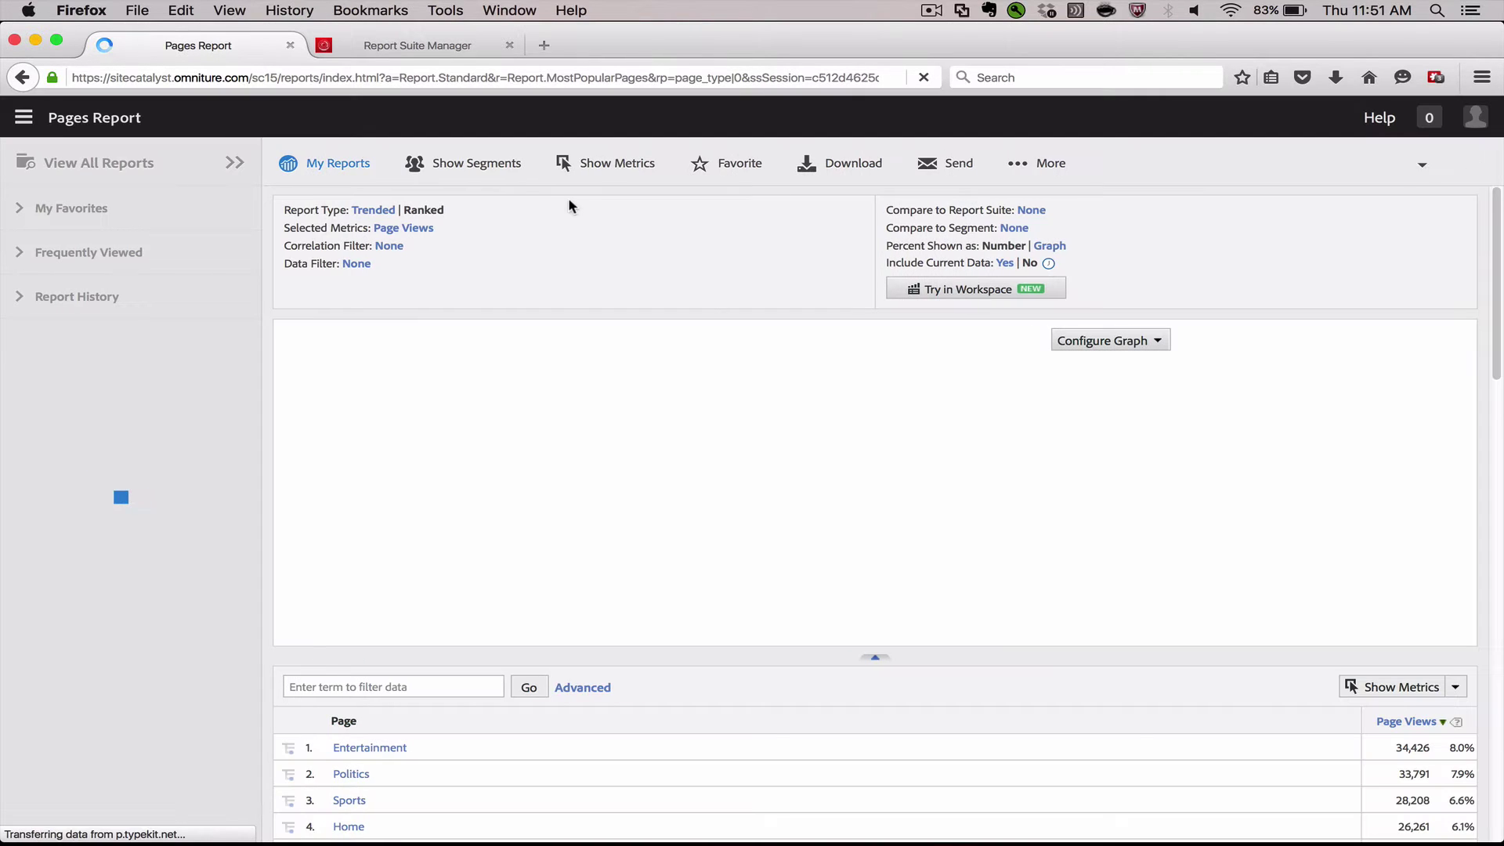
- Add the Visits metric to the Pages report alongside Page Views
click(1379, 687)
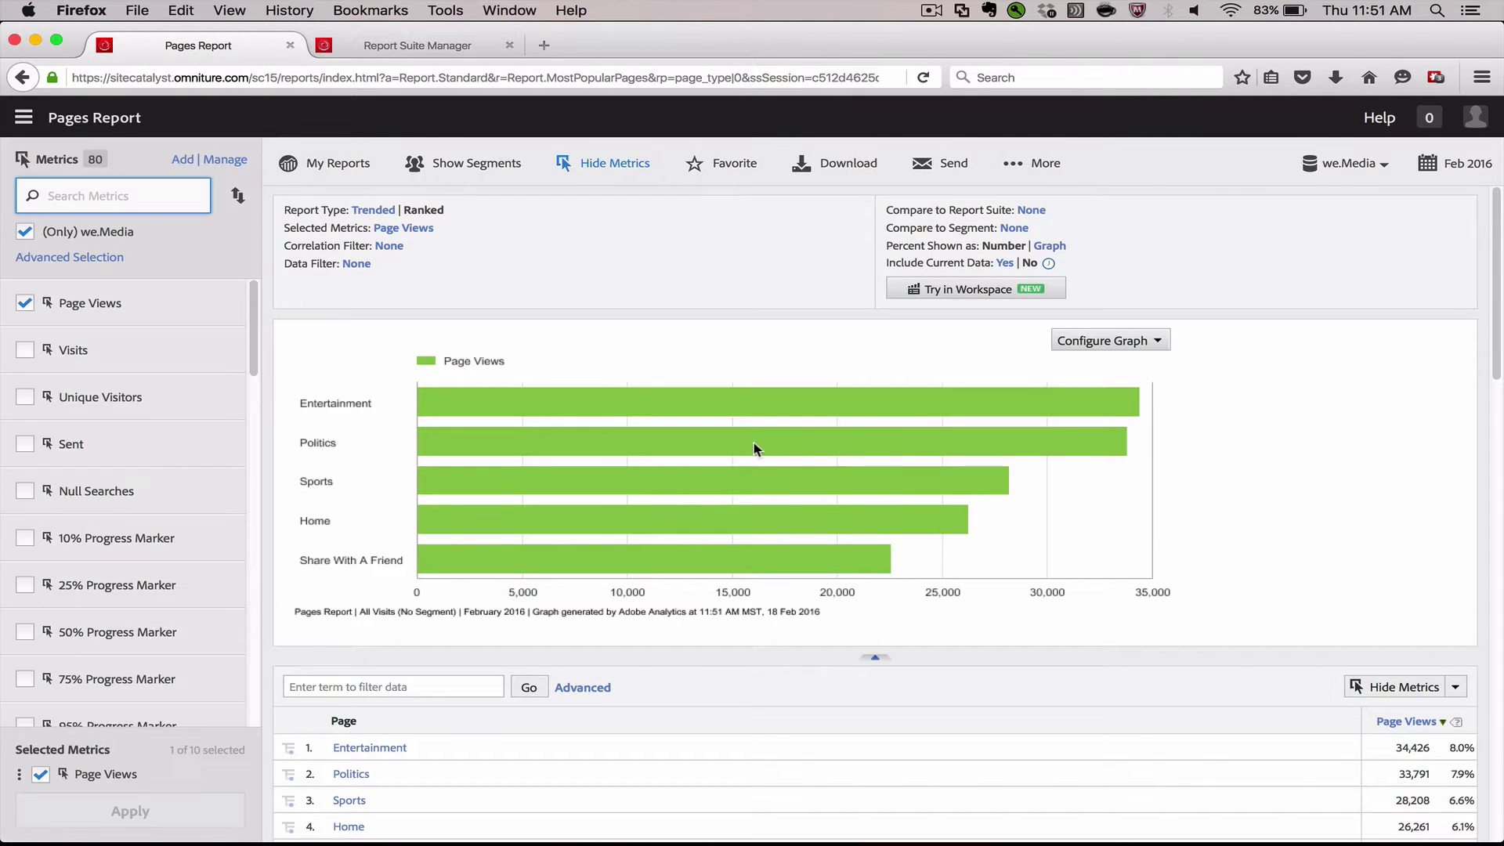
click(24, 351)
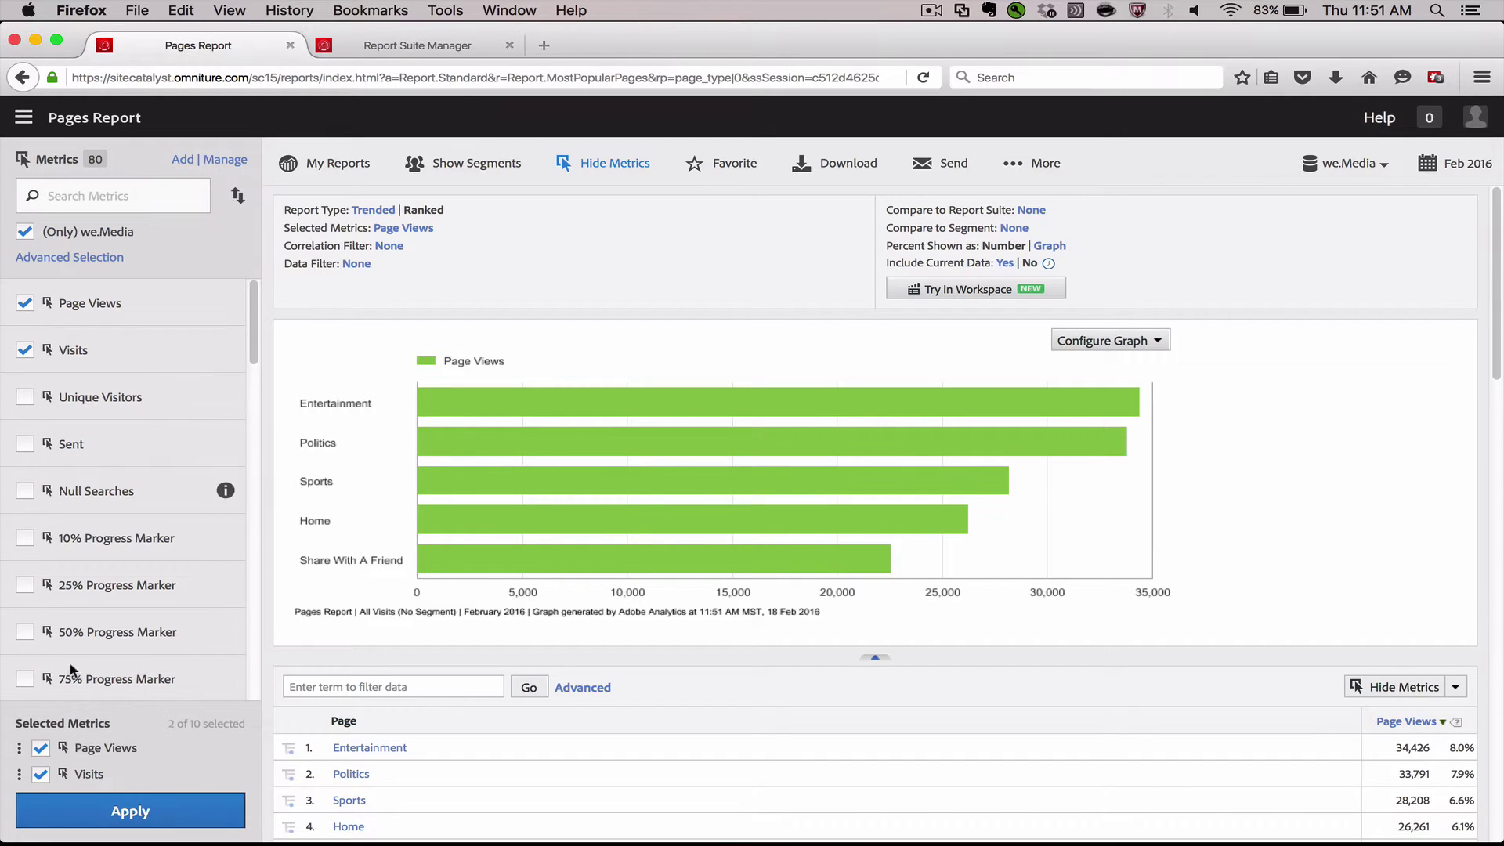
click(99, 814)
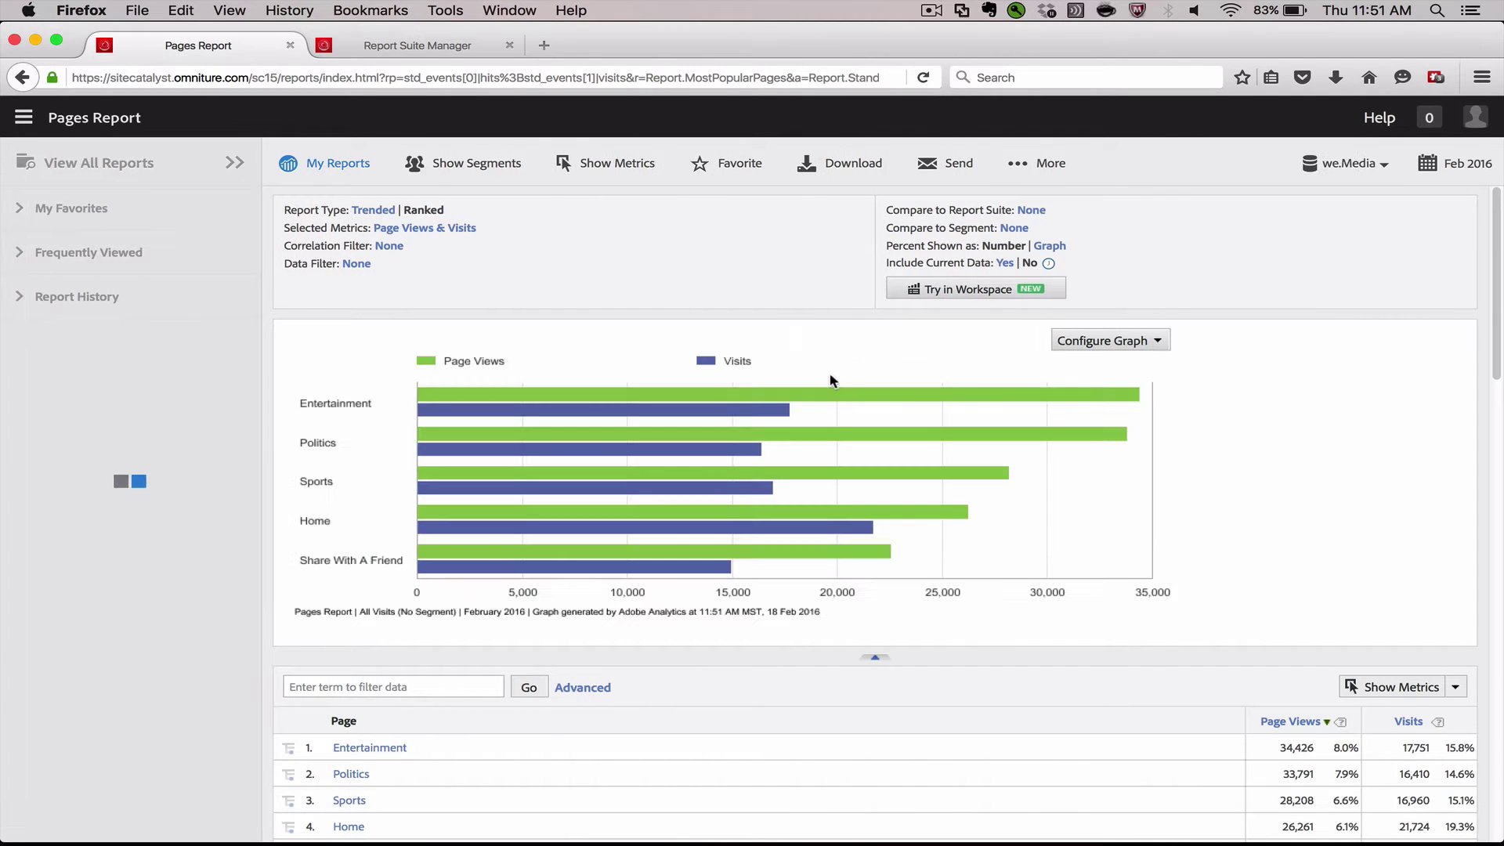
- Save the Pages report as a favorite named "My Pages Report"
click(753, 169)
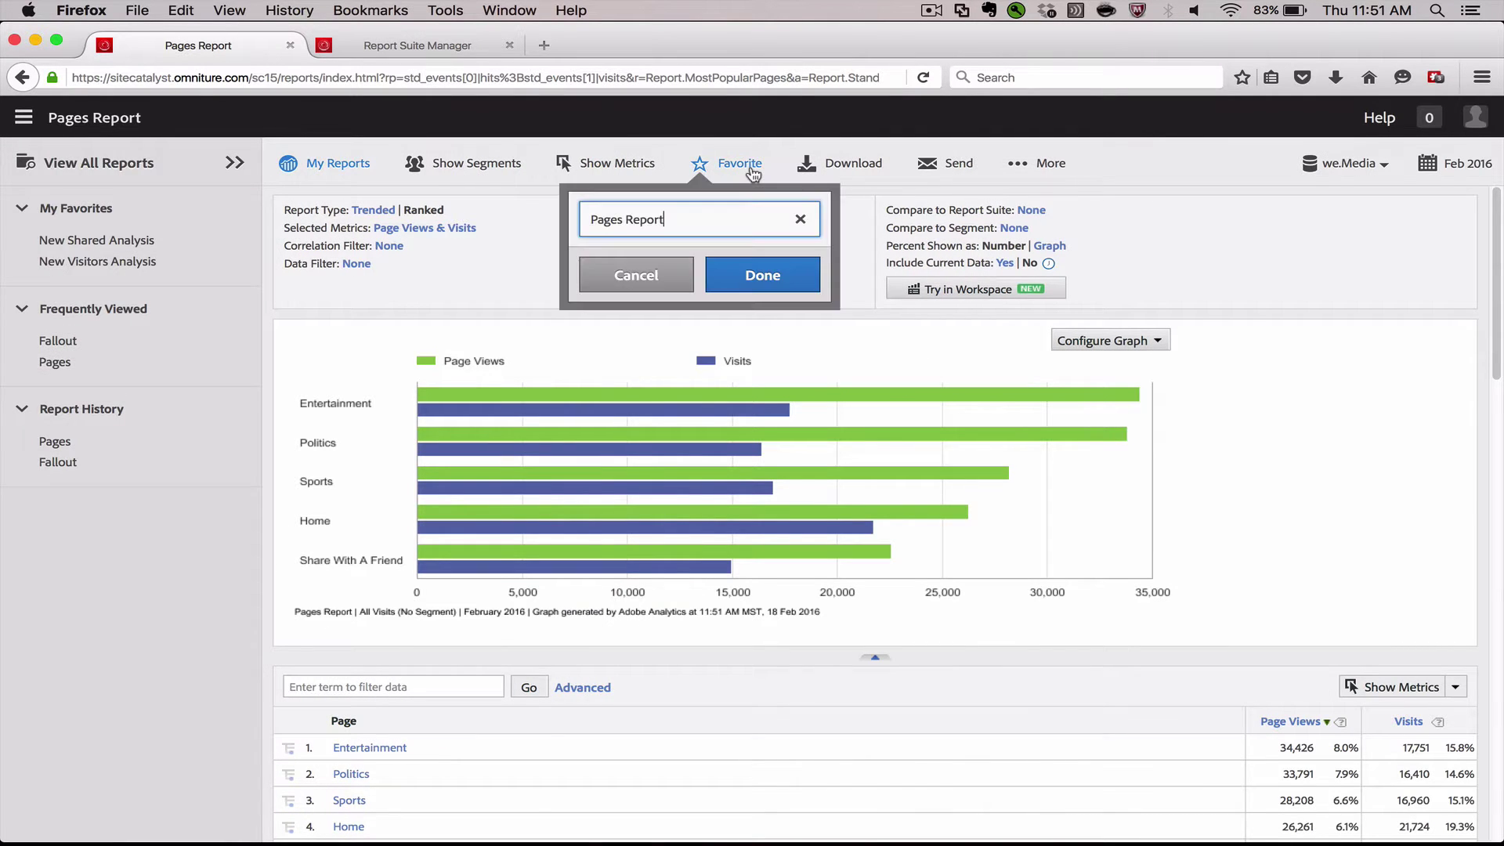
drag(698, 216, 522, 216)
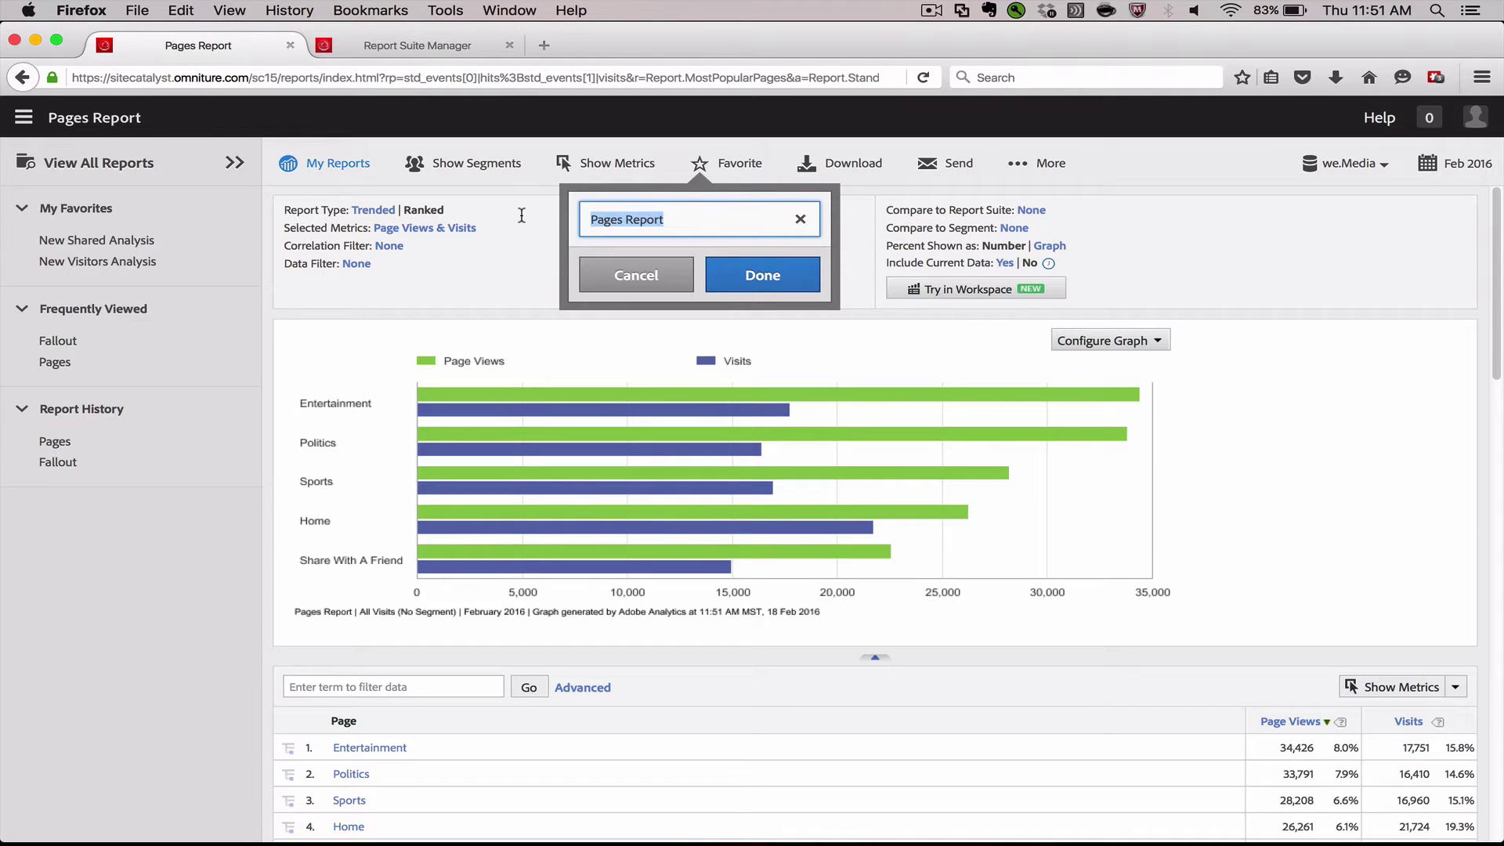
text(My Pages Re)
key(Return)
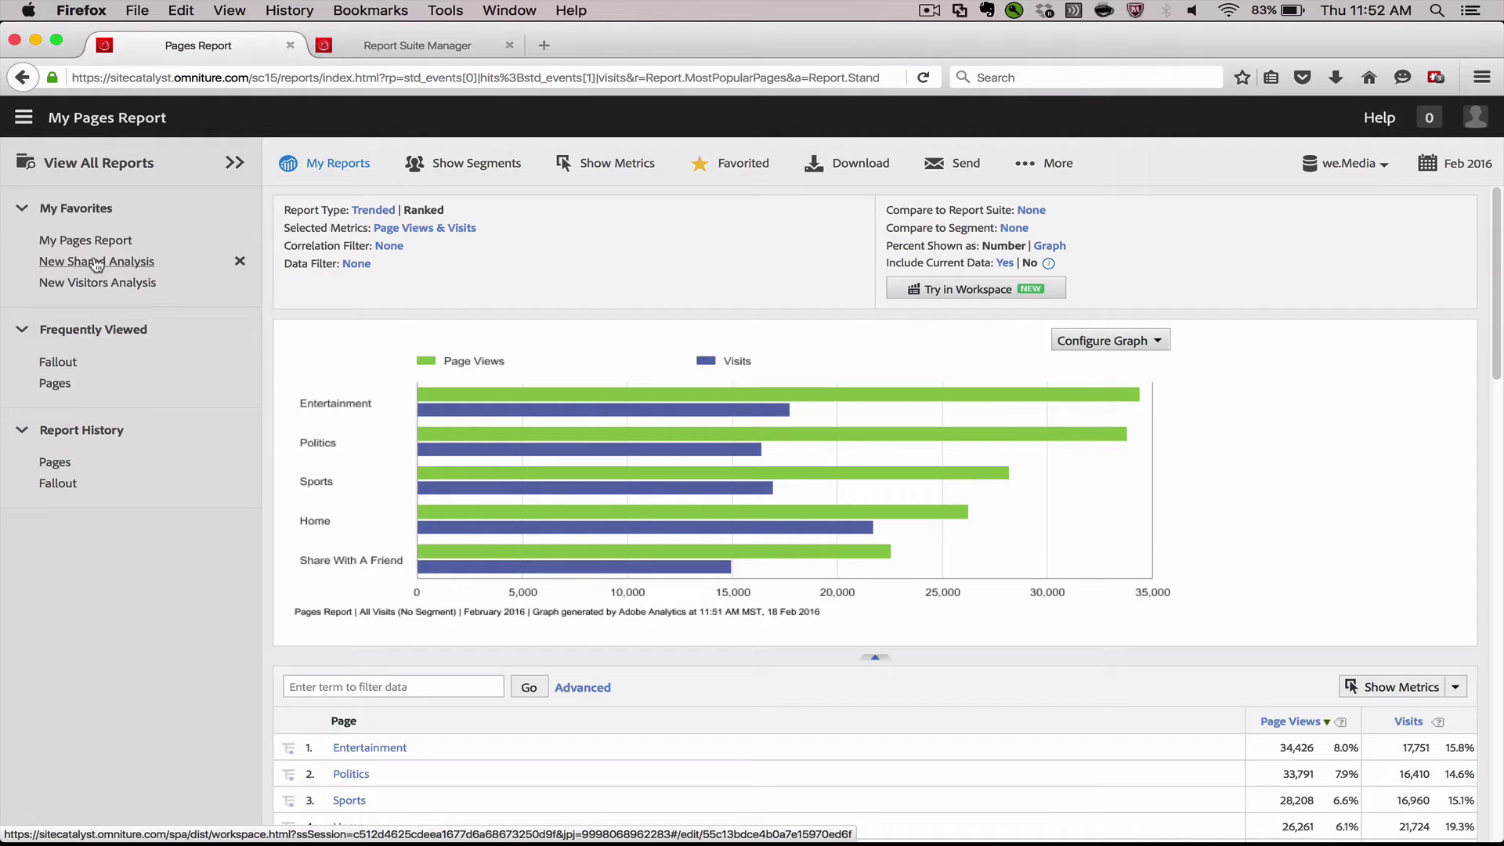
- Open the Fallout report for Pages from the Paths category and launch the Fallout Report Builder
click(128, 162)
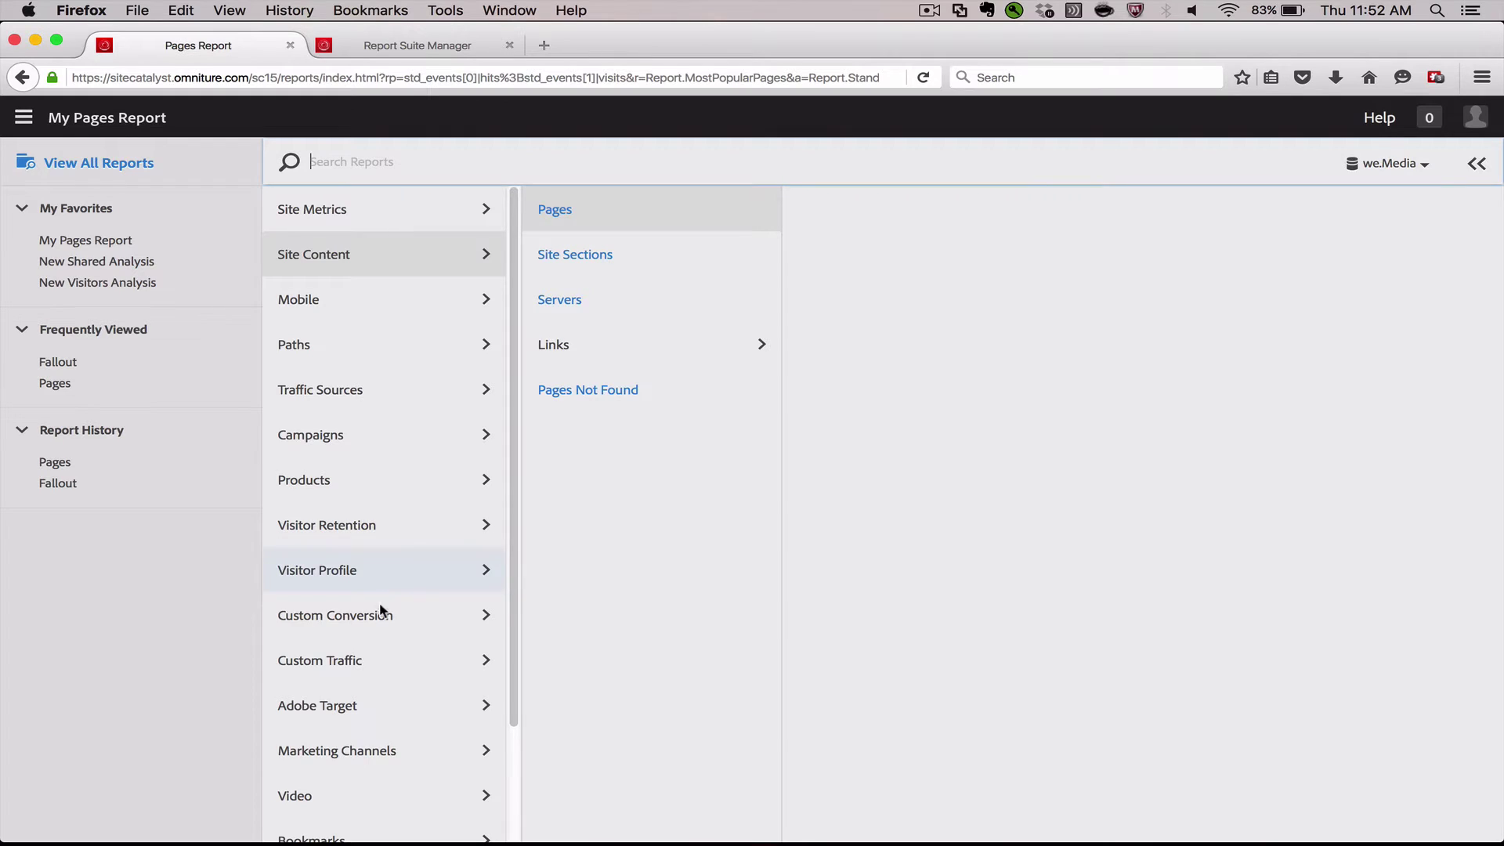
scroll(364, 773, down, 1)
scroll(364, 772, up, 1)
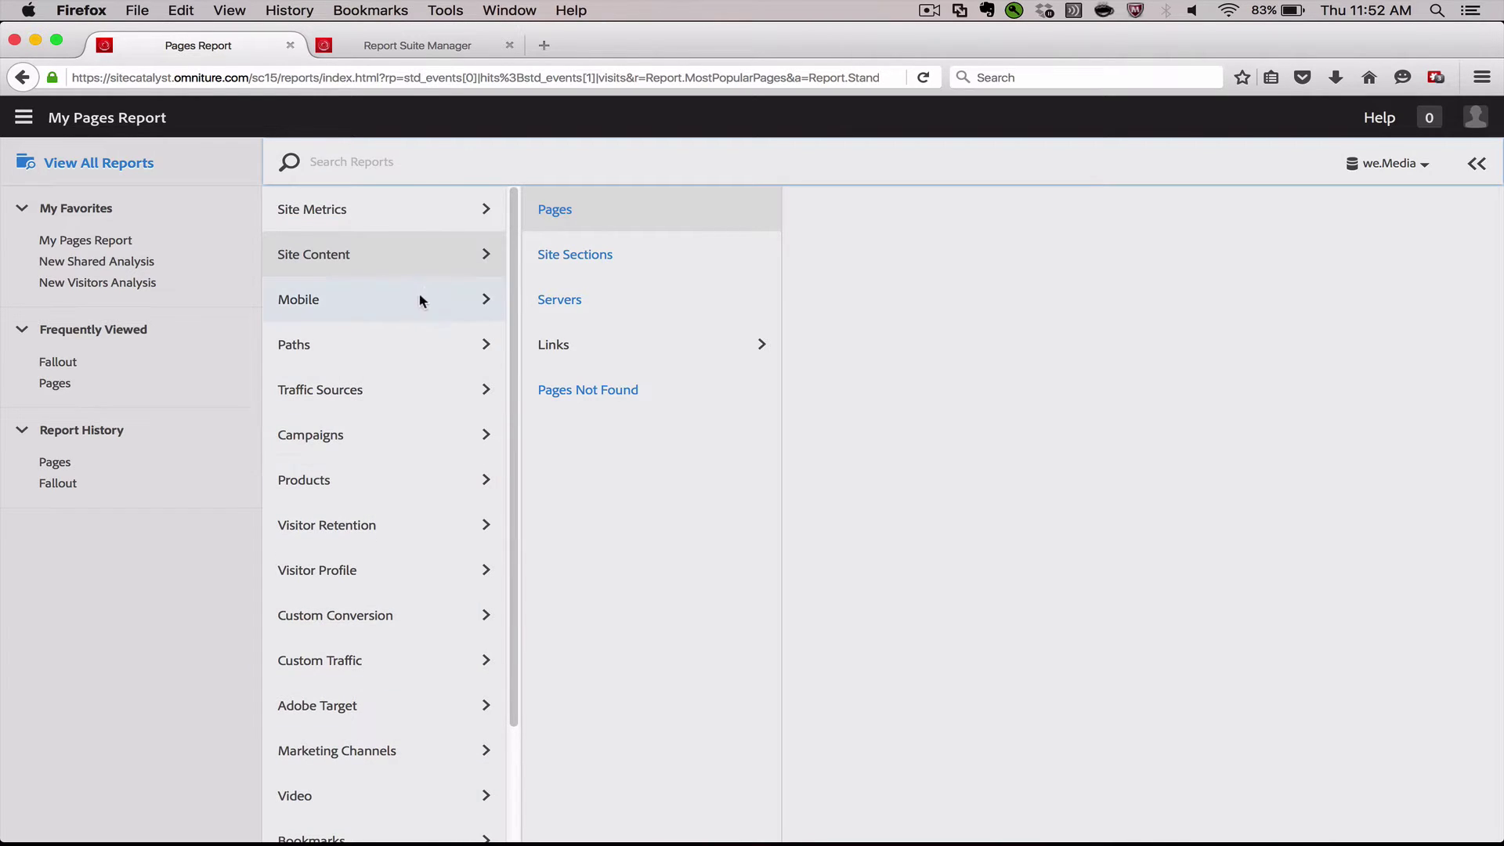
click(369, 345)
click(587, 210)
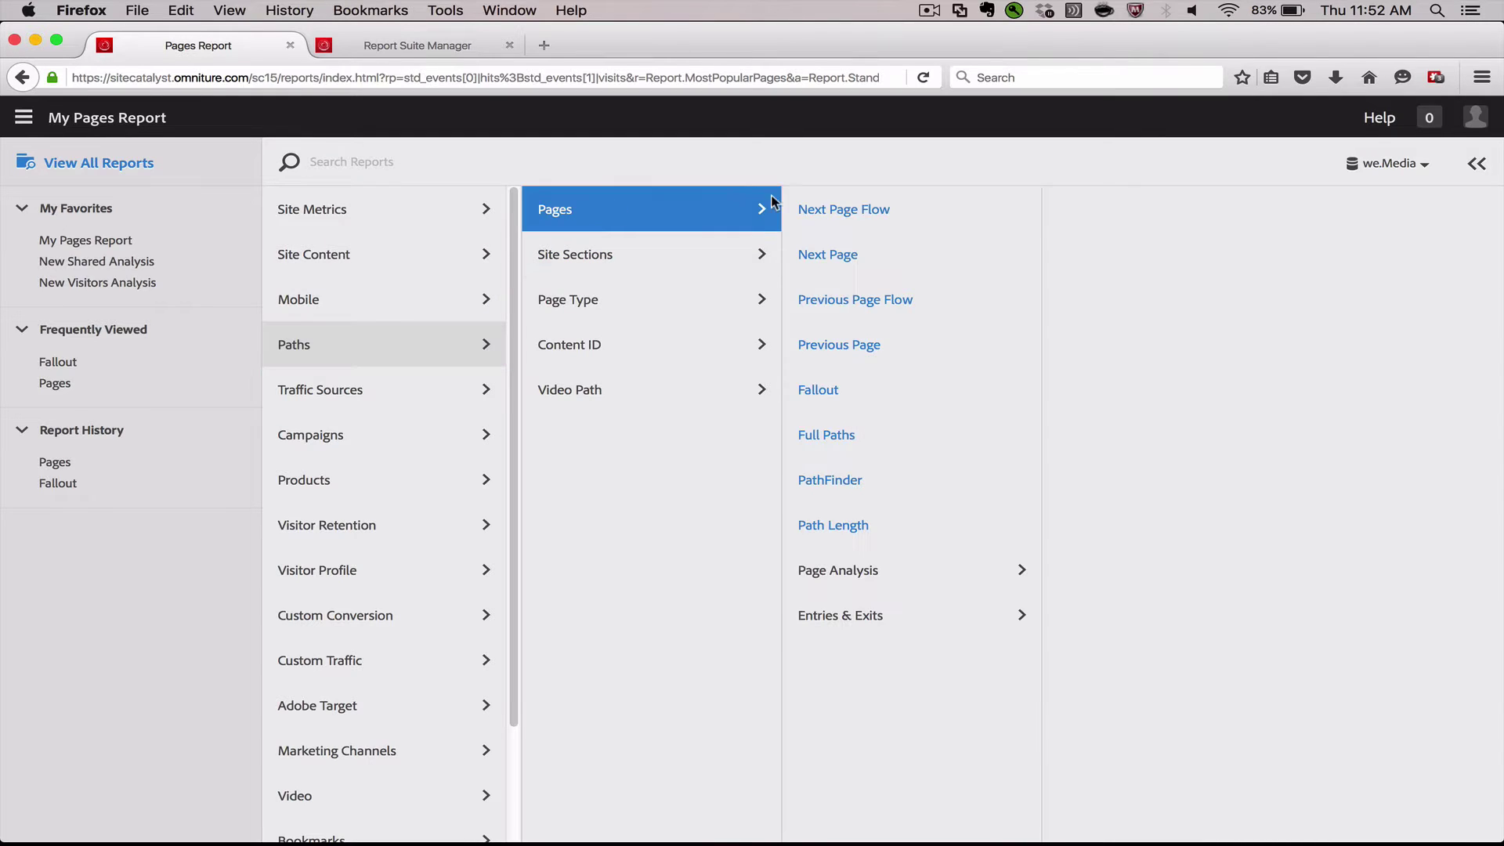
click(841, 406)
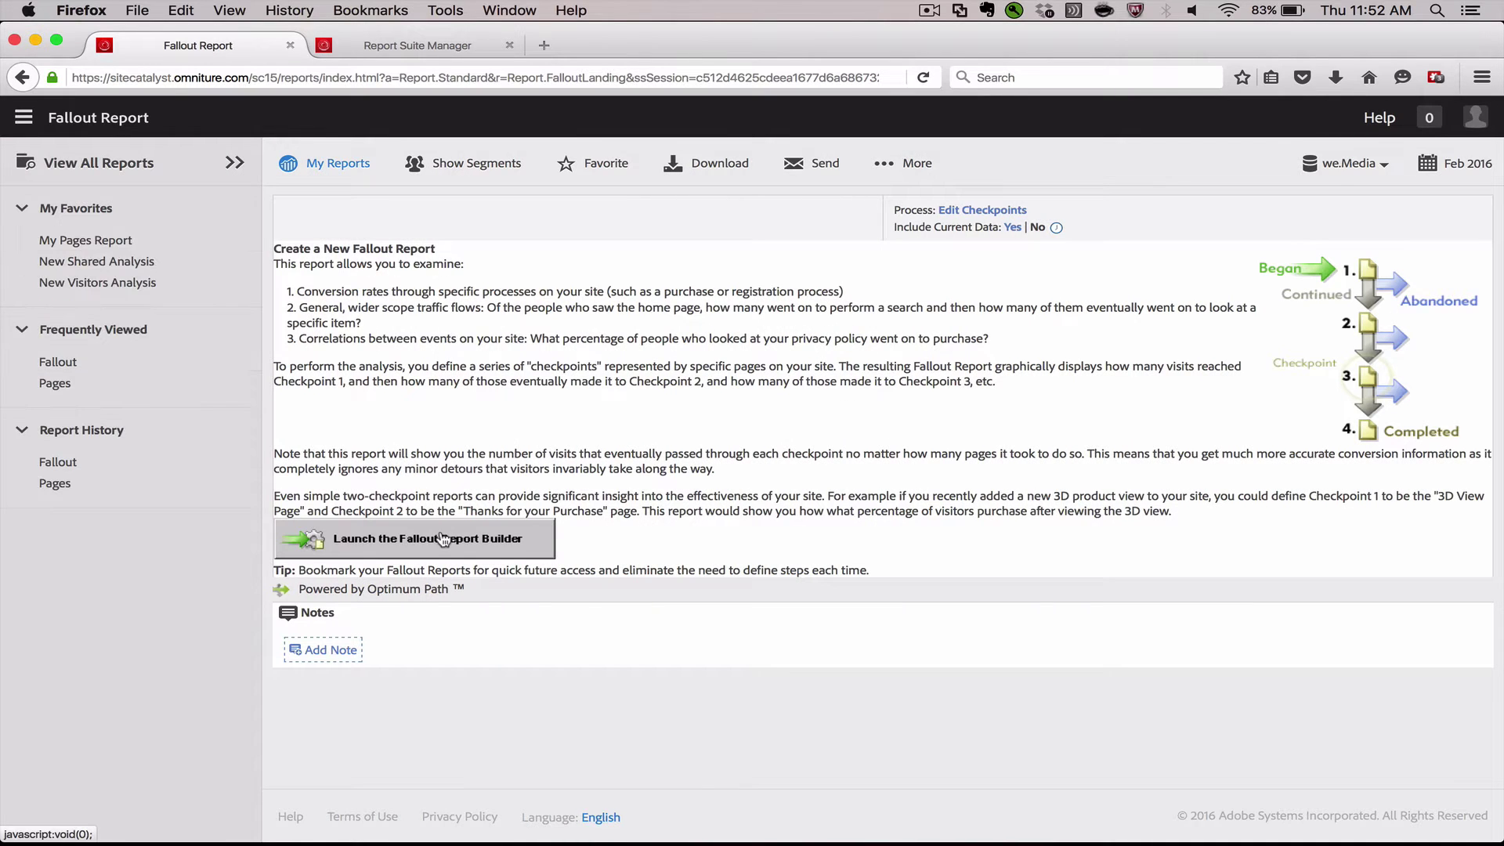
click(441, 539)
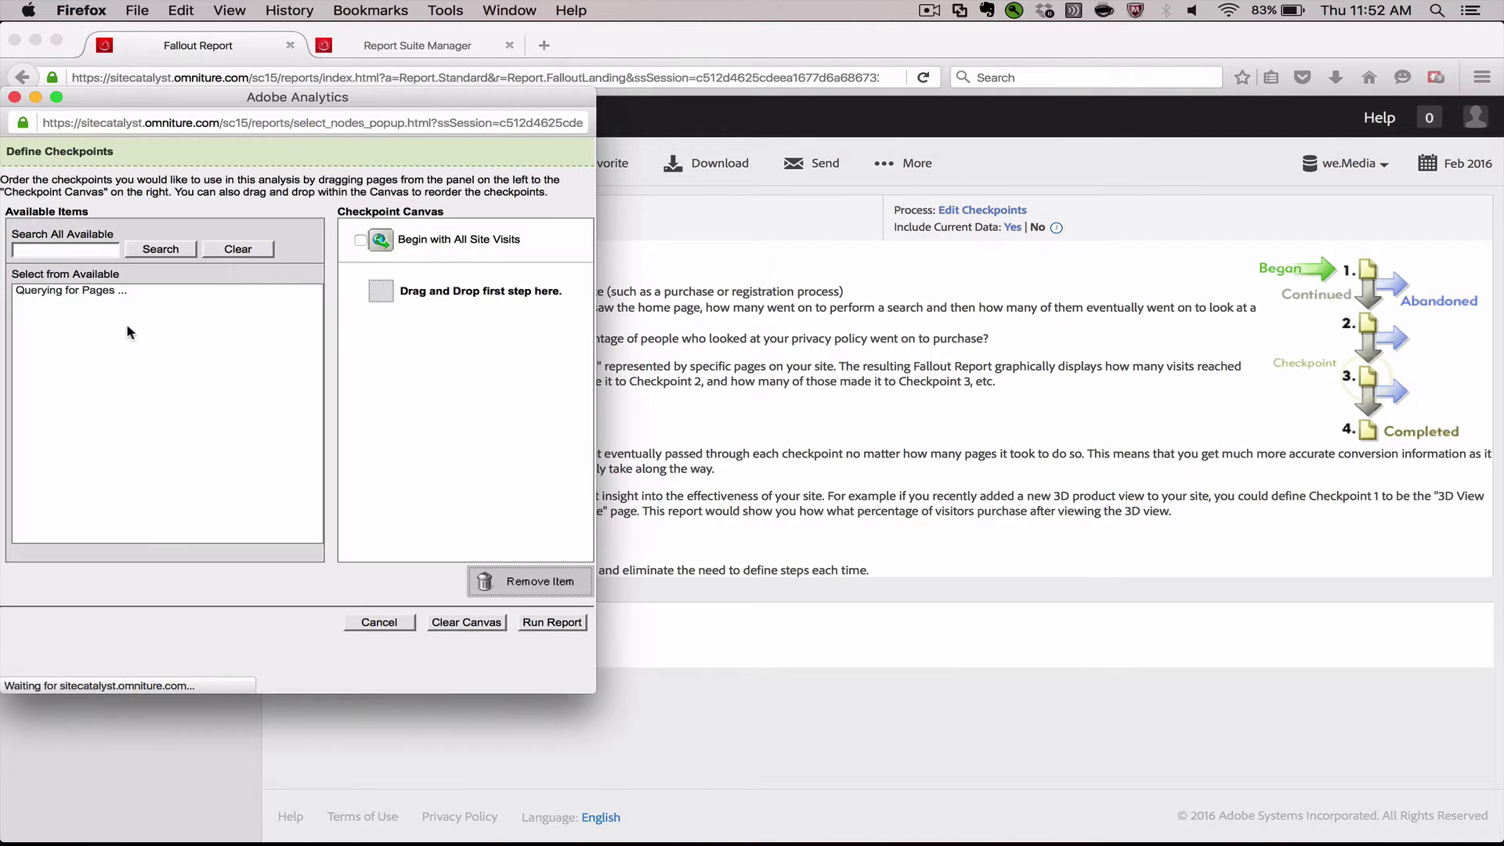
- Define the fallout checkpoints as Home, Search Results and Science | Tech in that order, and run the report
drag(50, 327, 392, 294)
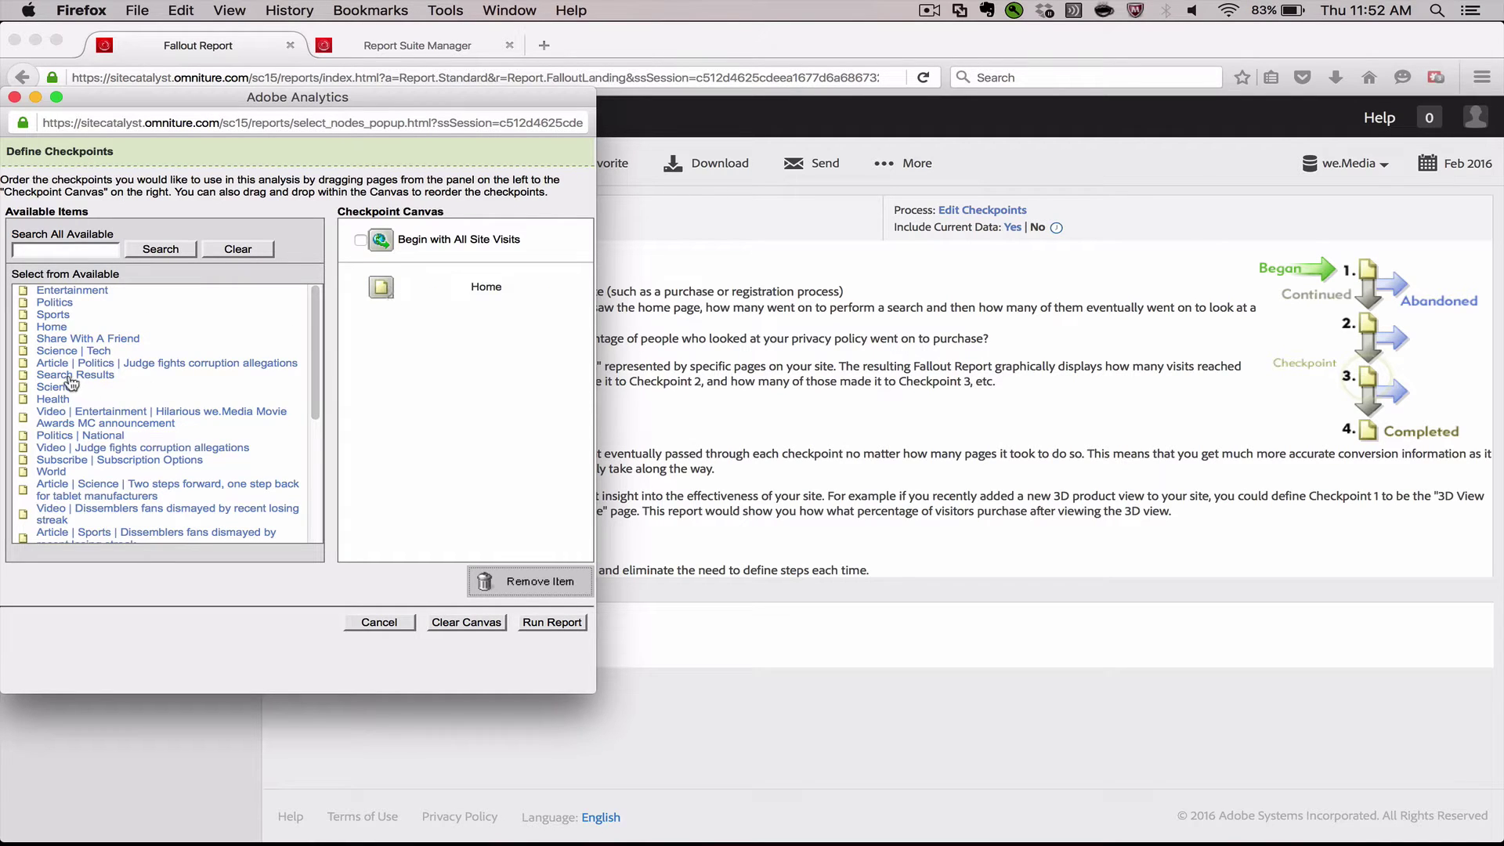
drag(66, 377, 388, 315)
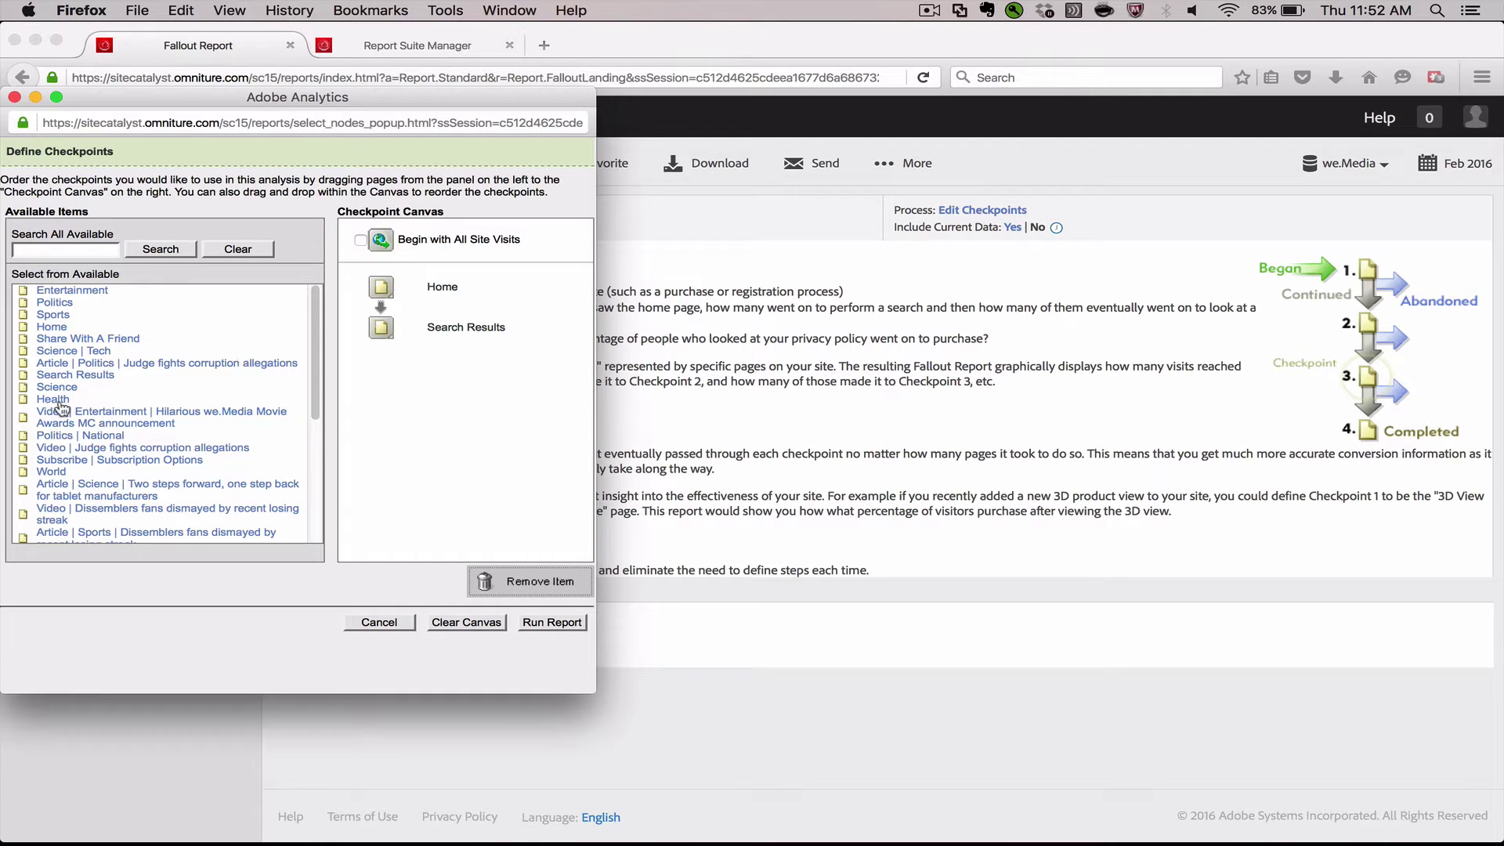
drag(69, 354, 389, 359)
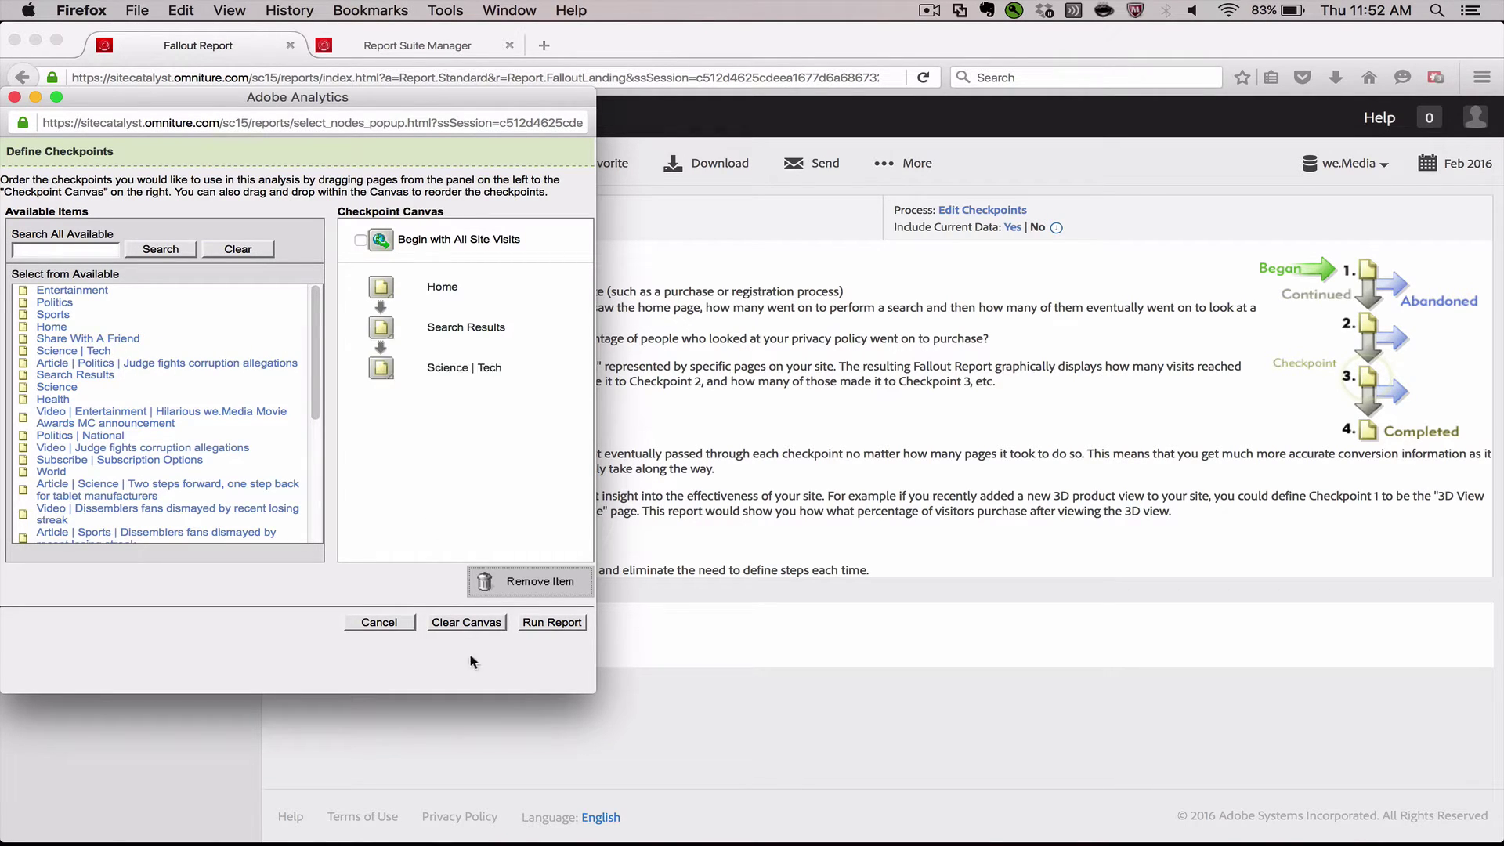
click(552, 623)
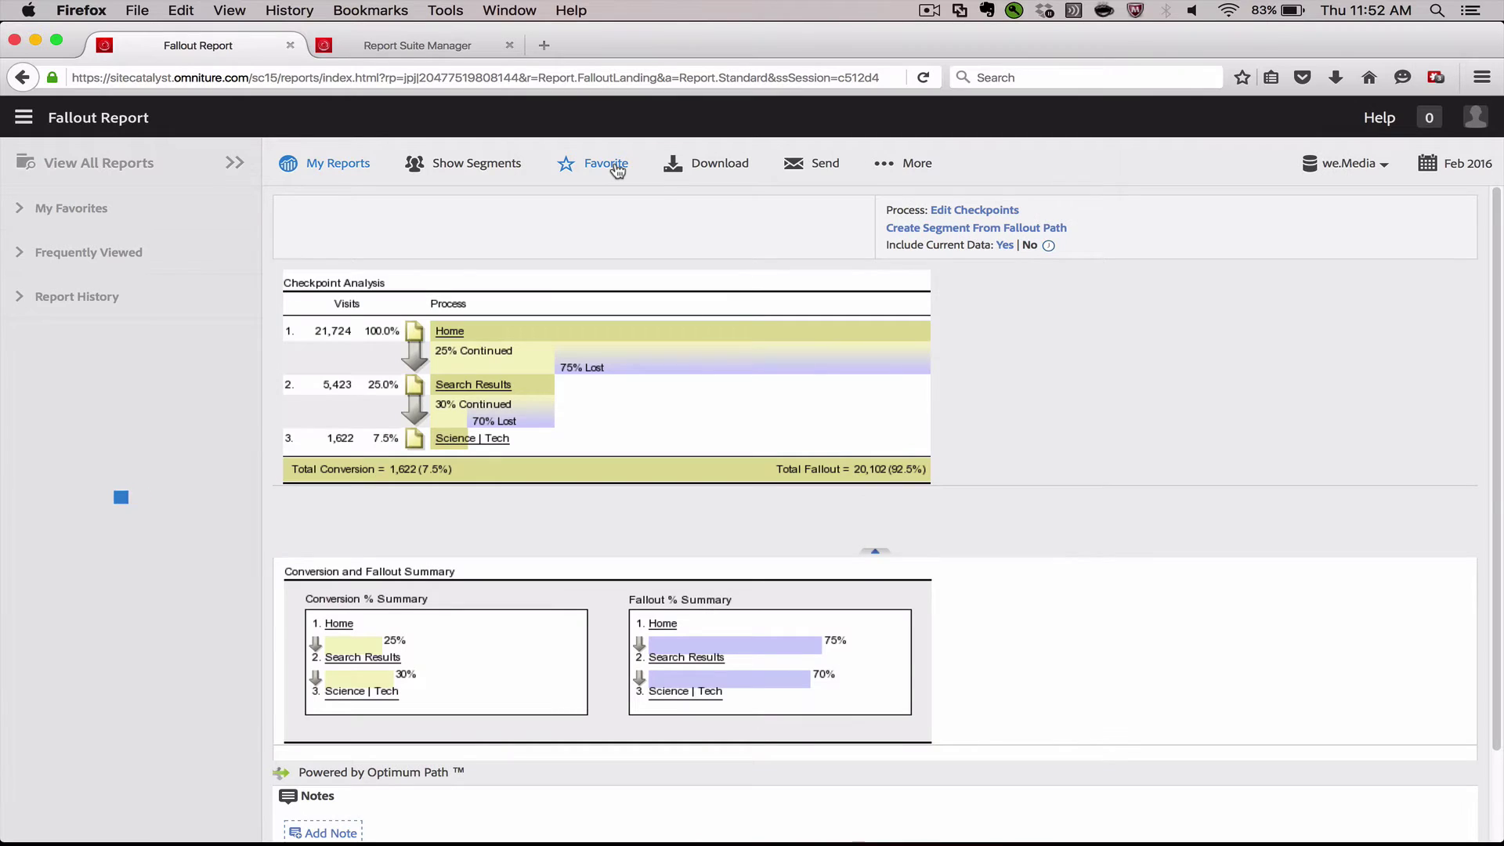
- Save the fallout report as a custom report named "Science and Tech Fallout"
click(914, 164)
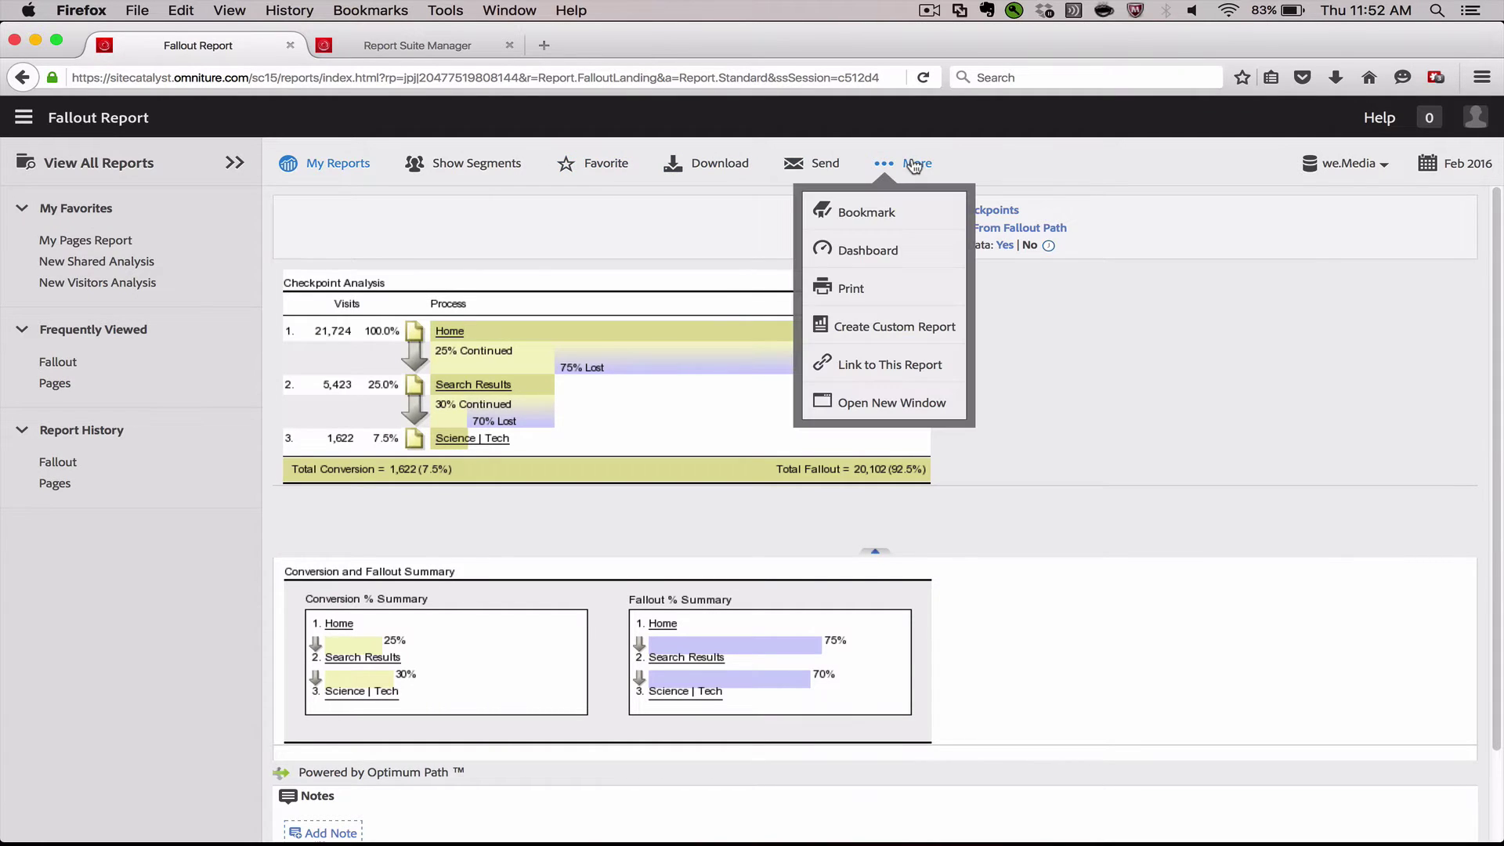
click(906, 328)
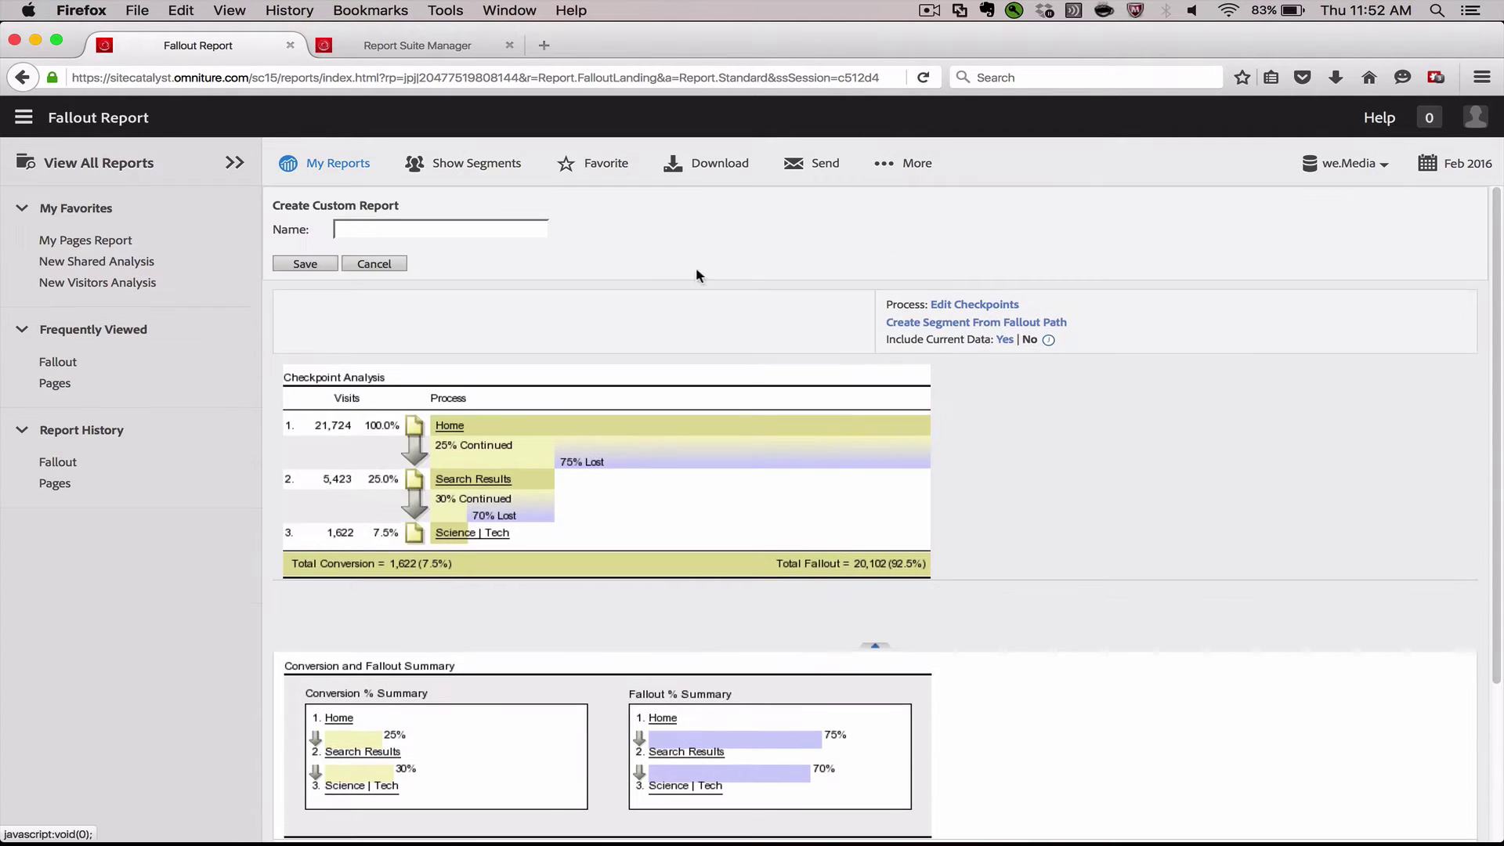
text(Science and Tech Fallout)
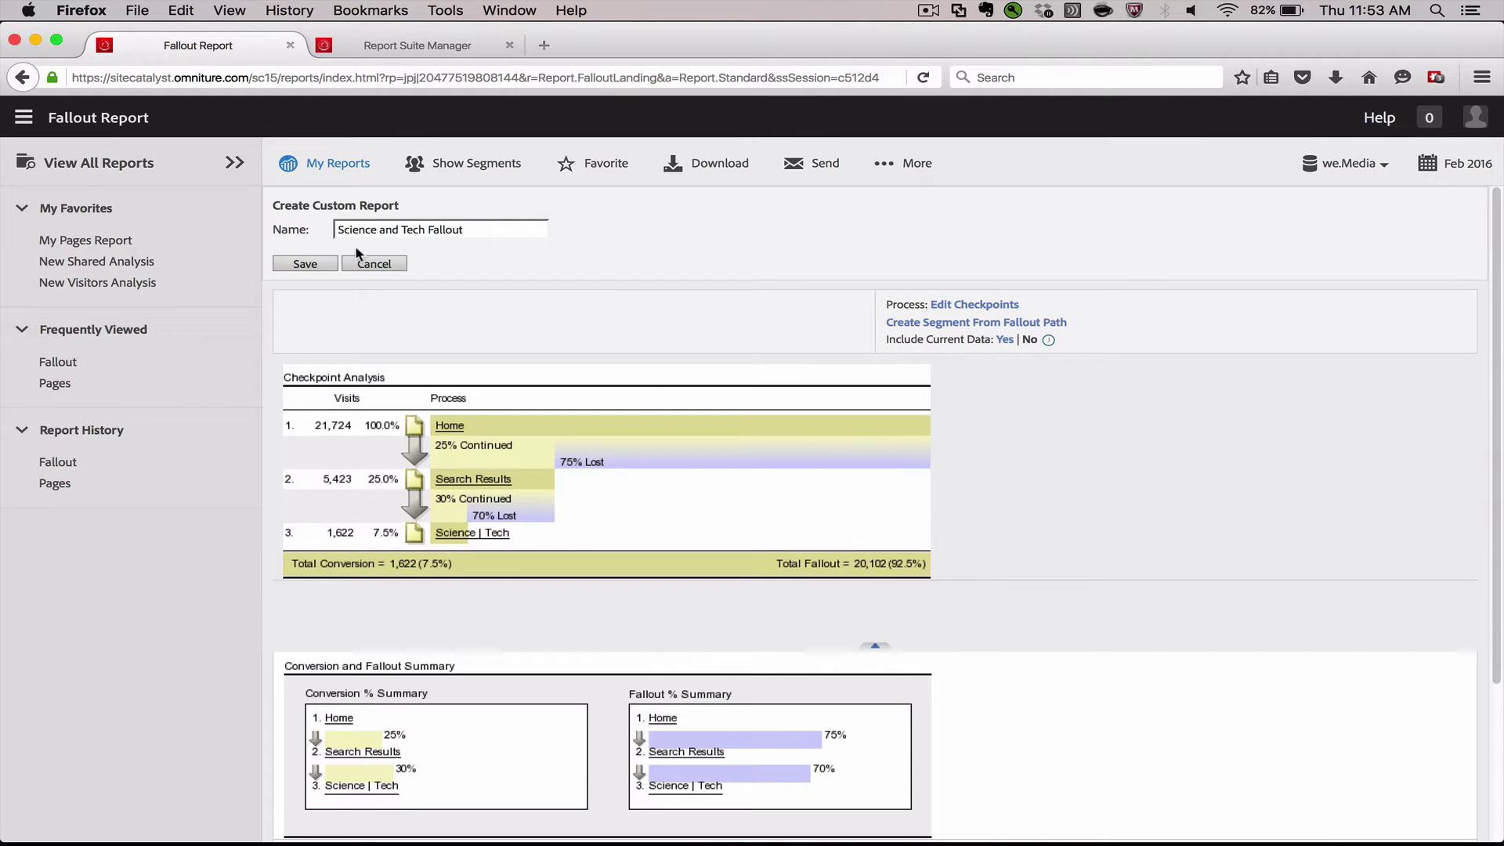
click(315, 264)
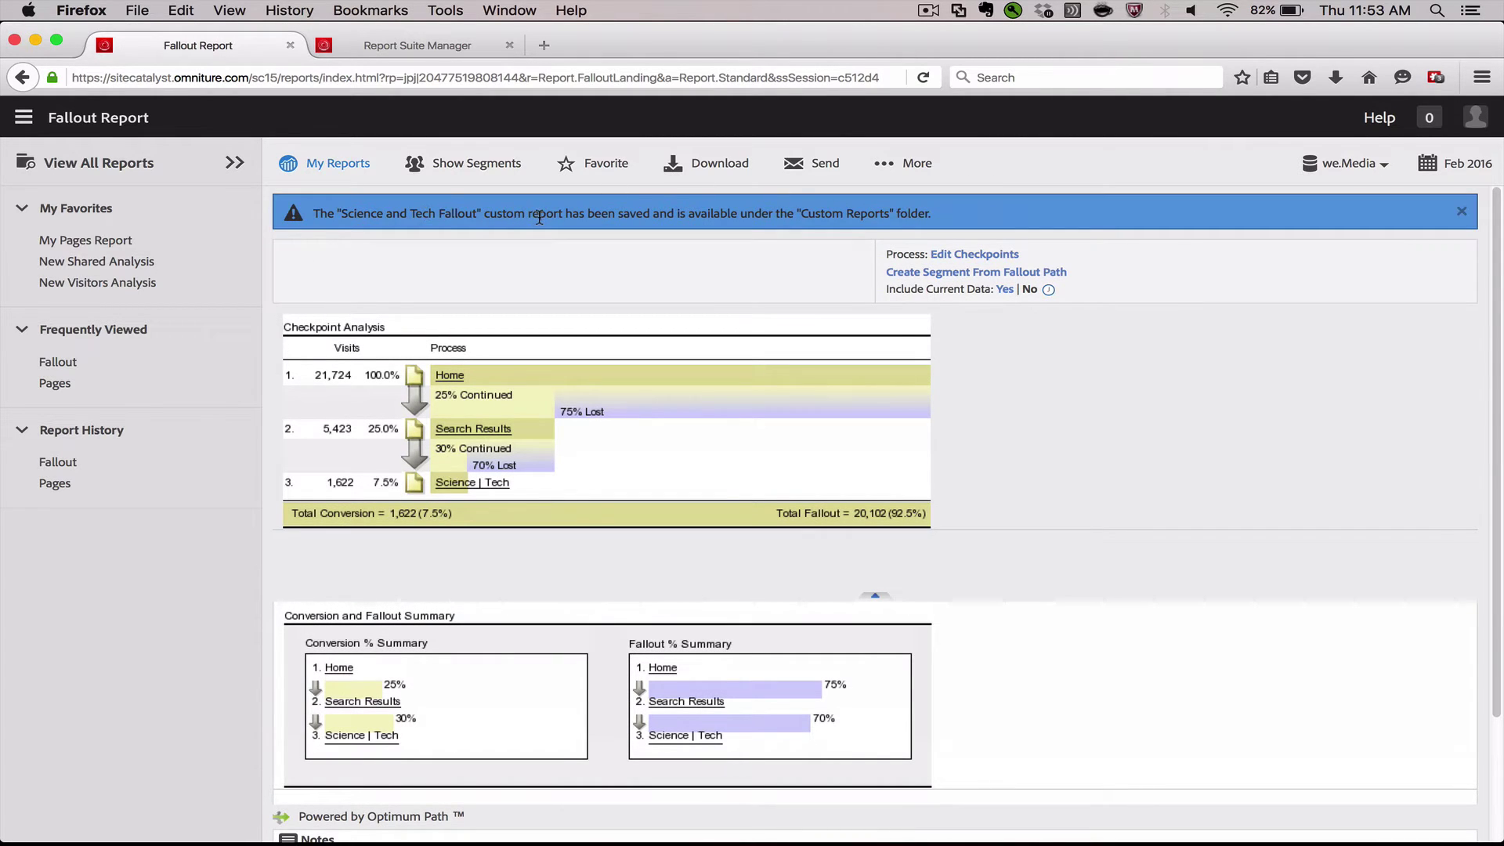
click(183, 172)
scroll(379, 302, down, 3)
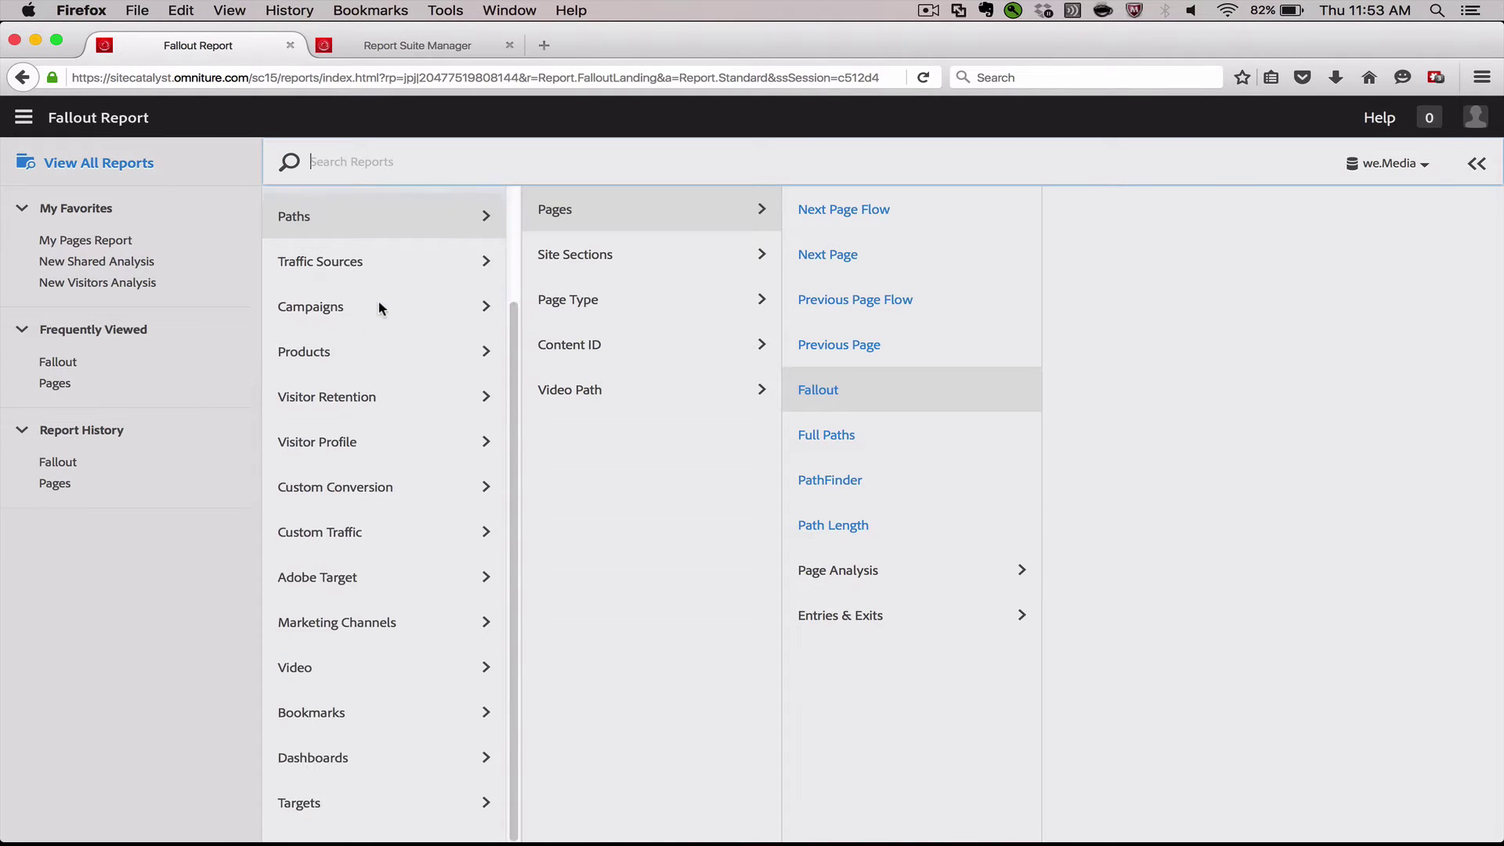
scroll(379, 305, up, 3)
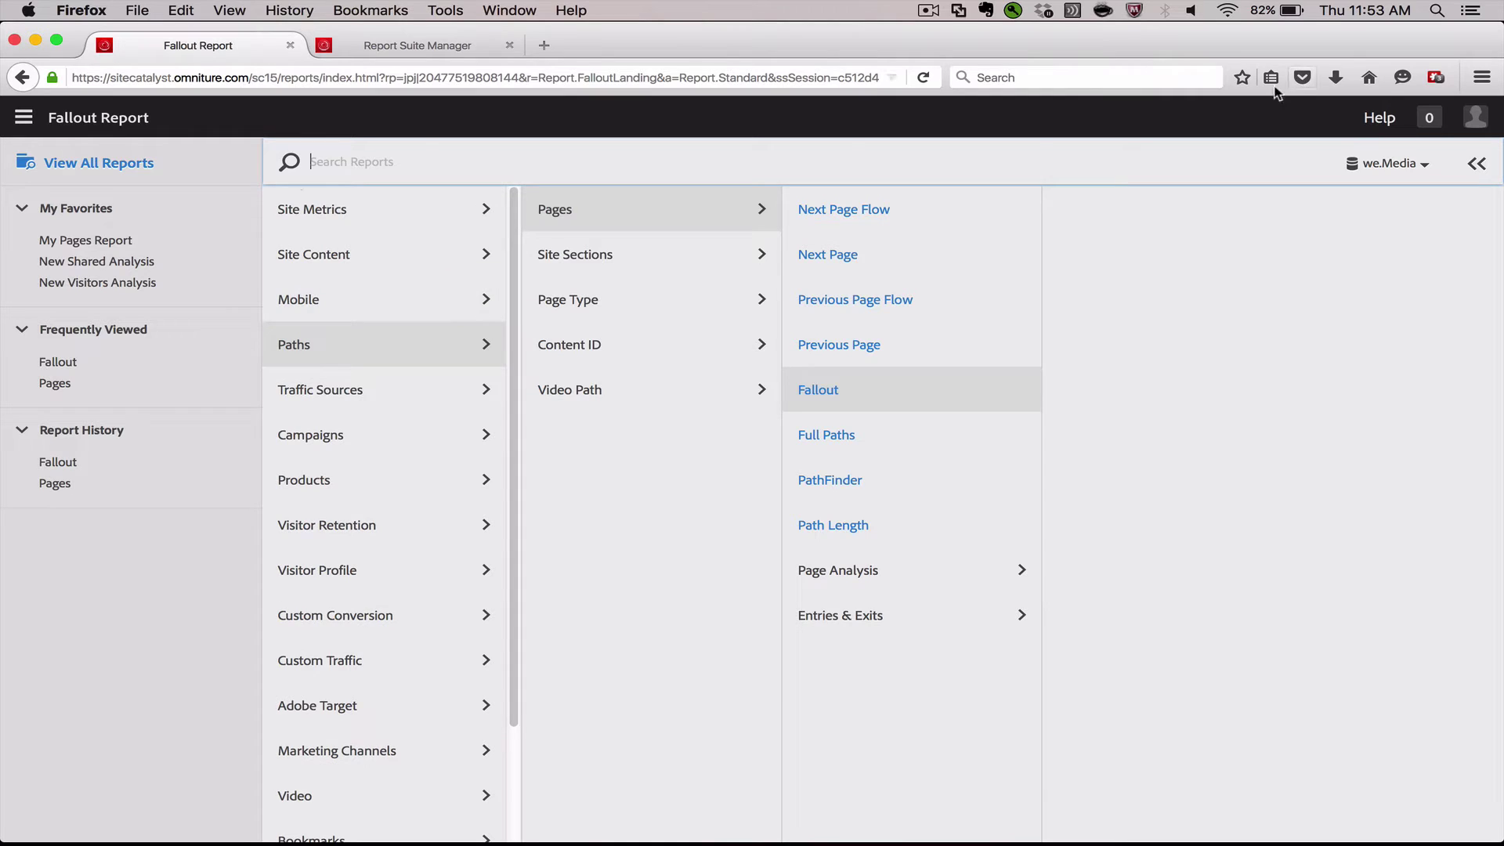
click(150, 177)
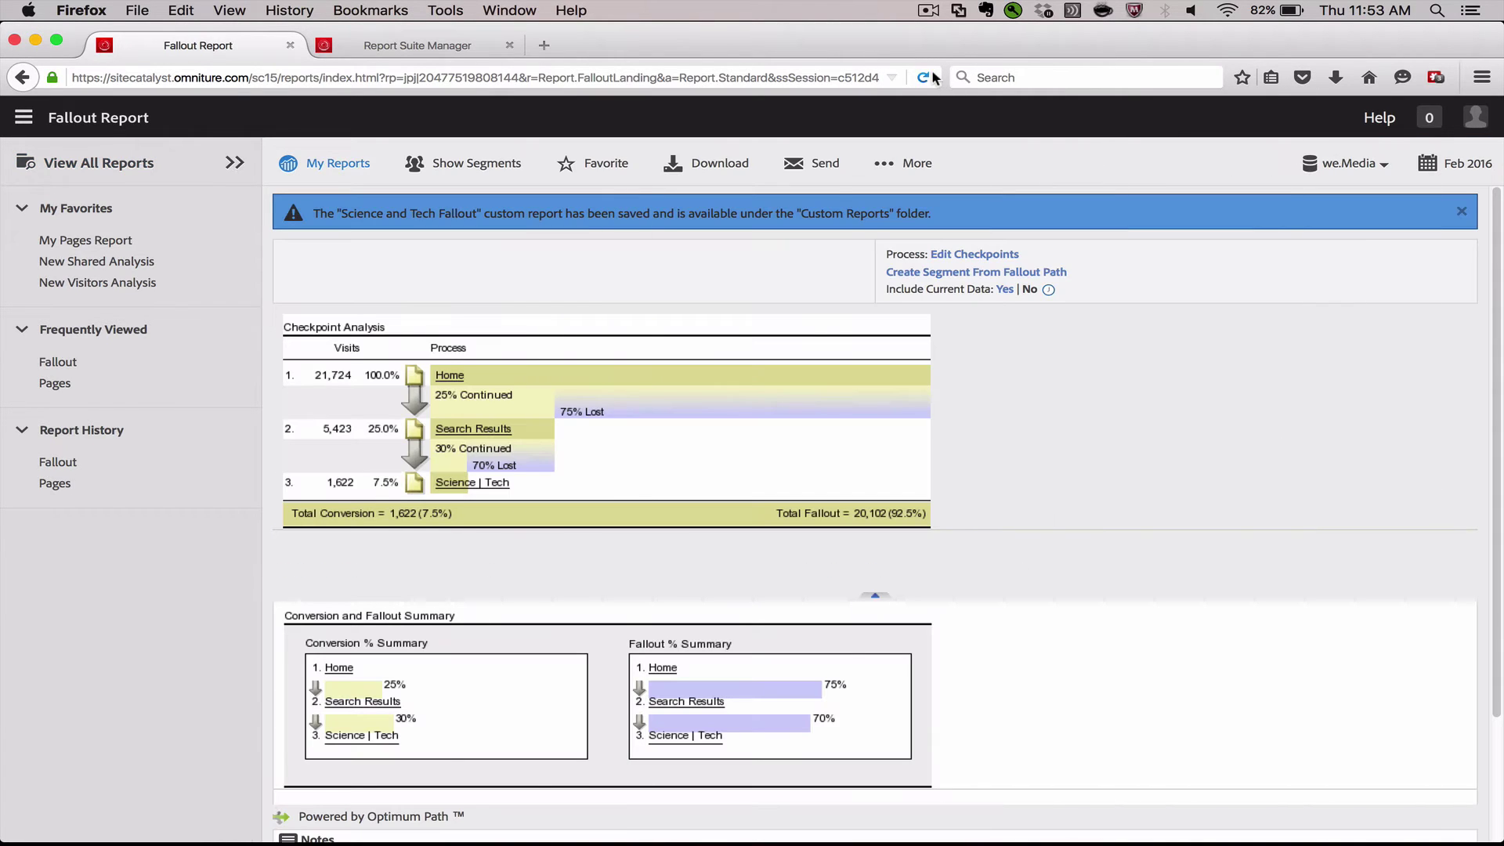
- Reload the page and look in the Custom Reports folder of the full report list for the saved fallout report
click(925, 77)
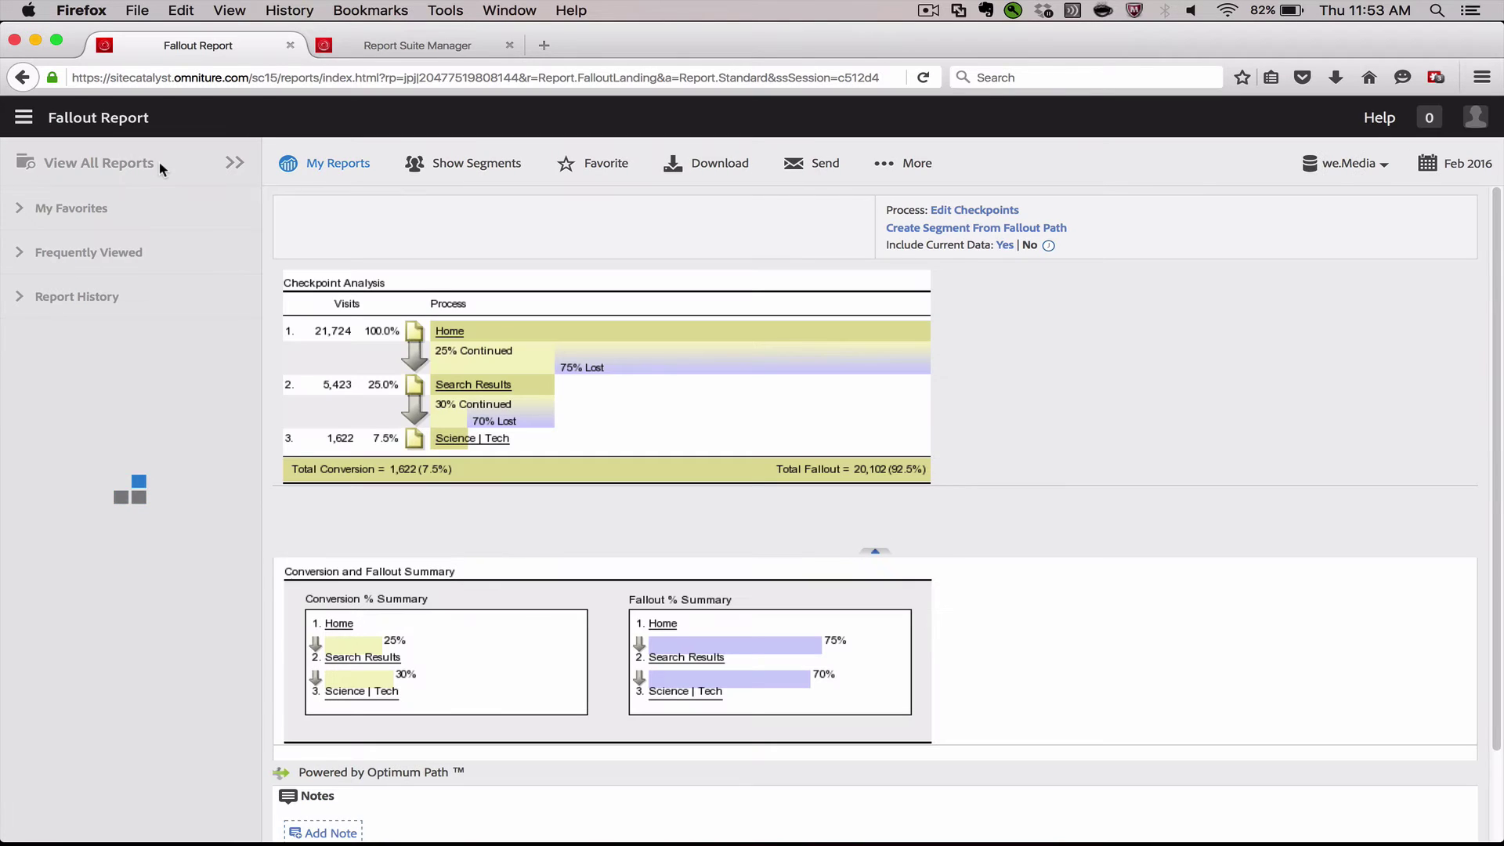
click(160, 166)
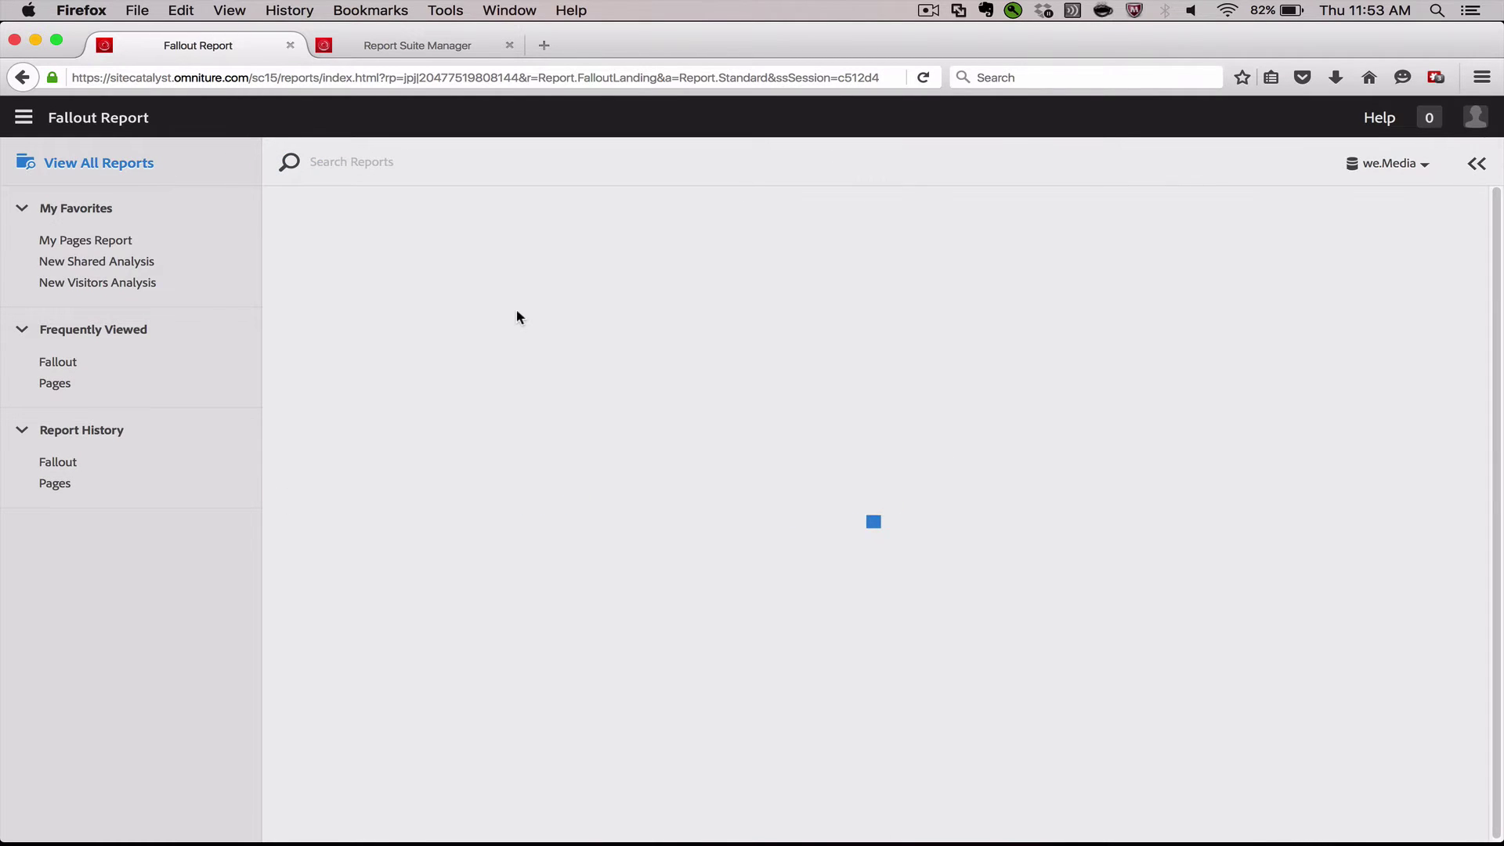
scroll(377, 763, down, 1)
scroll(376, 763, down, 3)
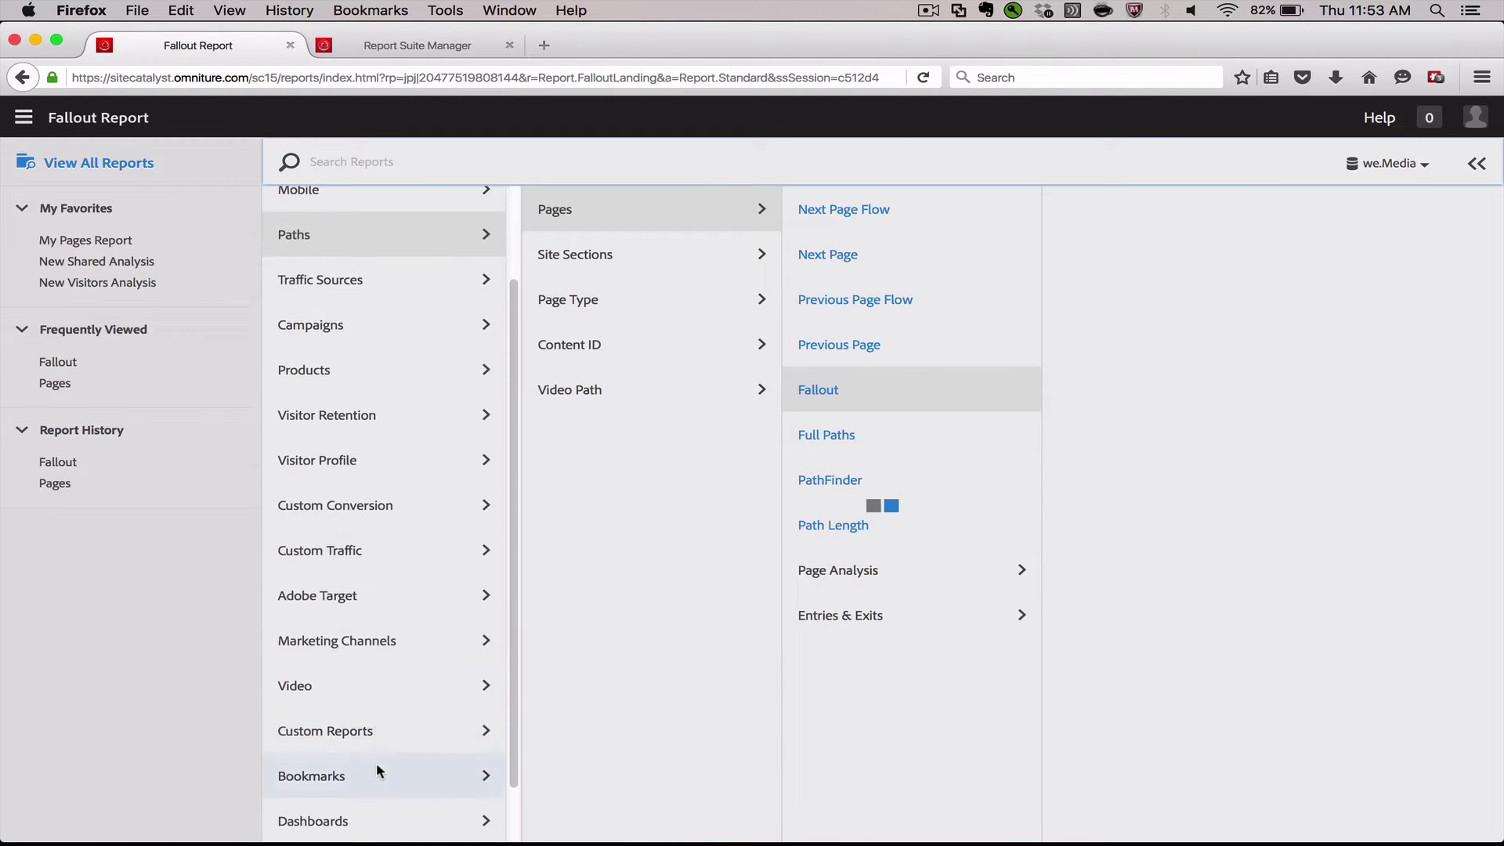
click(380, 727)
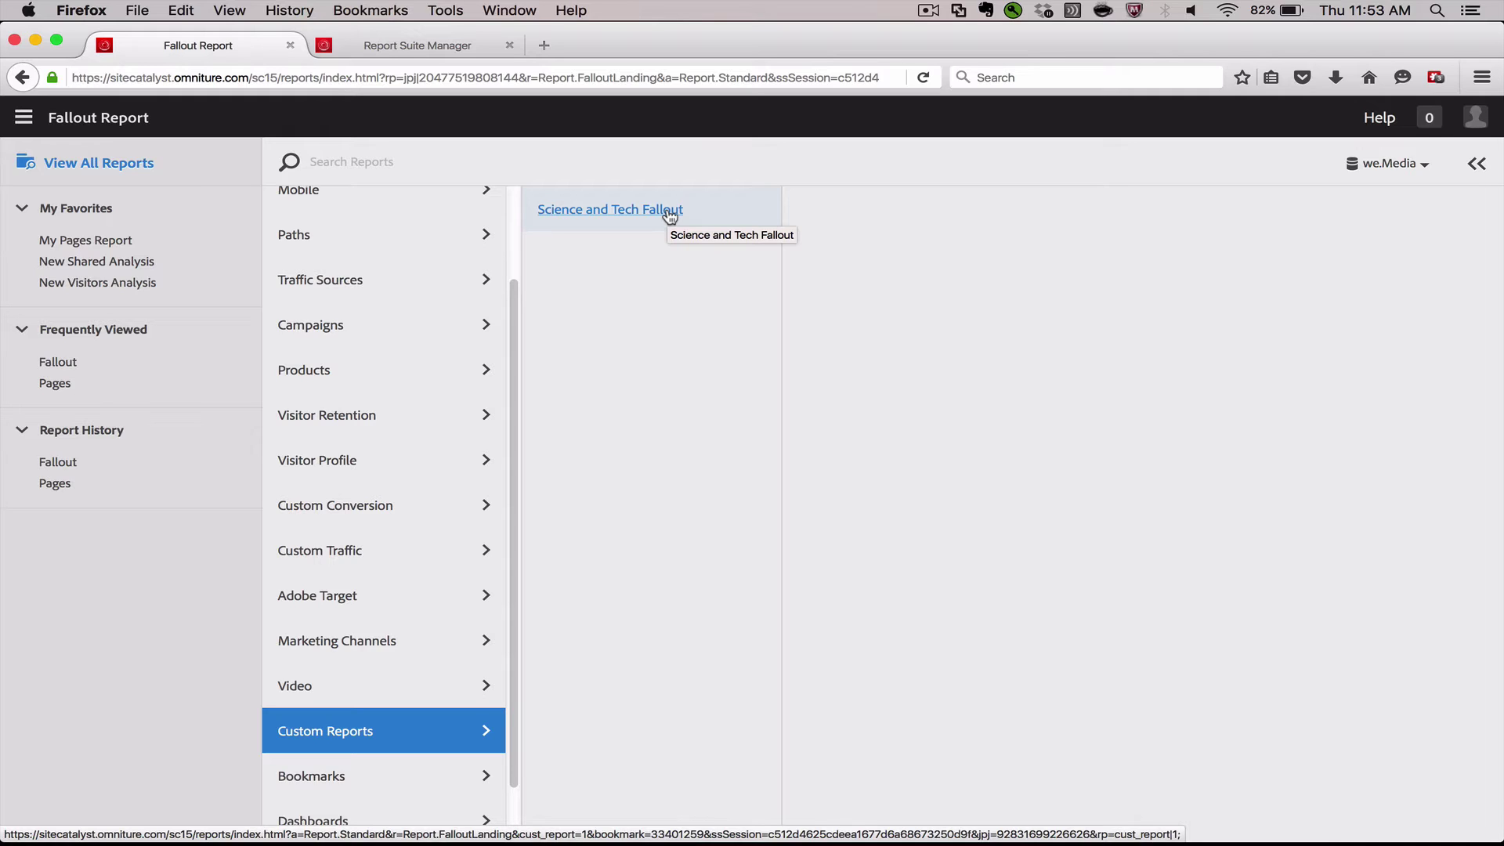
scroll(361, 388, up, 3)
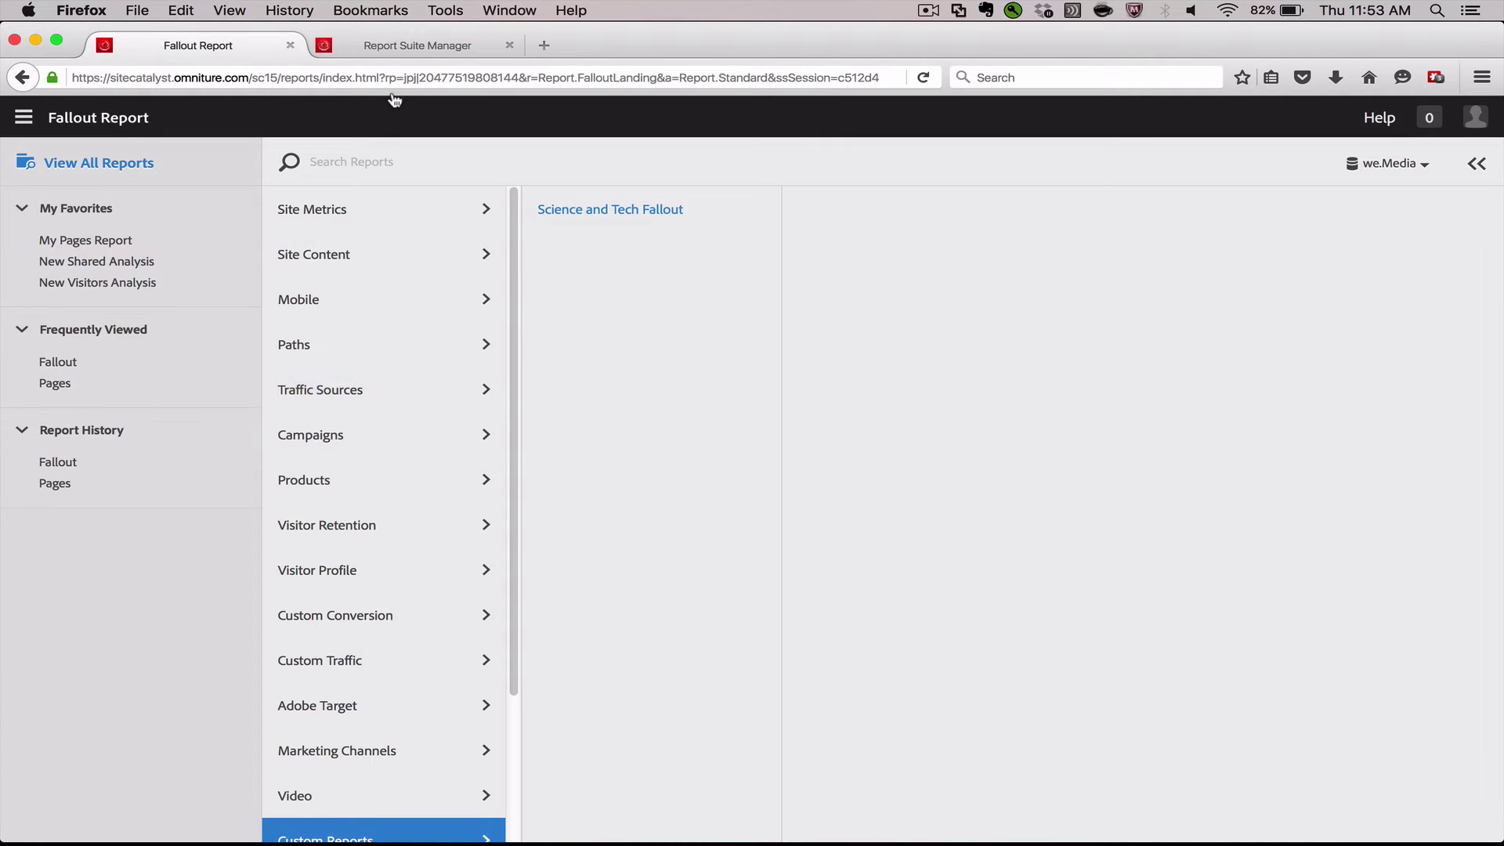
- Switch to the Report Suite Manager and open the general Customize Menus settings for the we.Media report suite
click(391, 48)
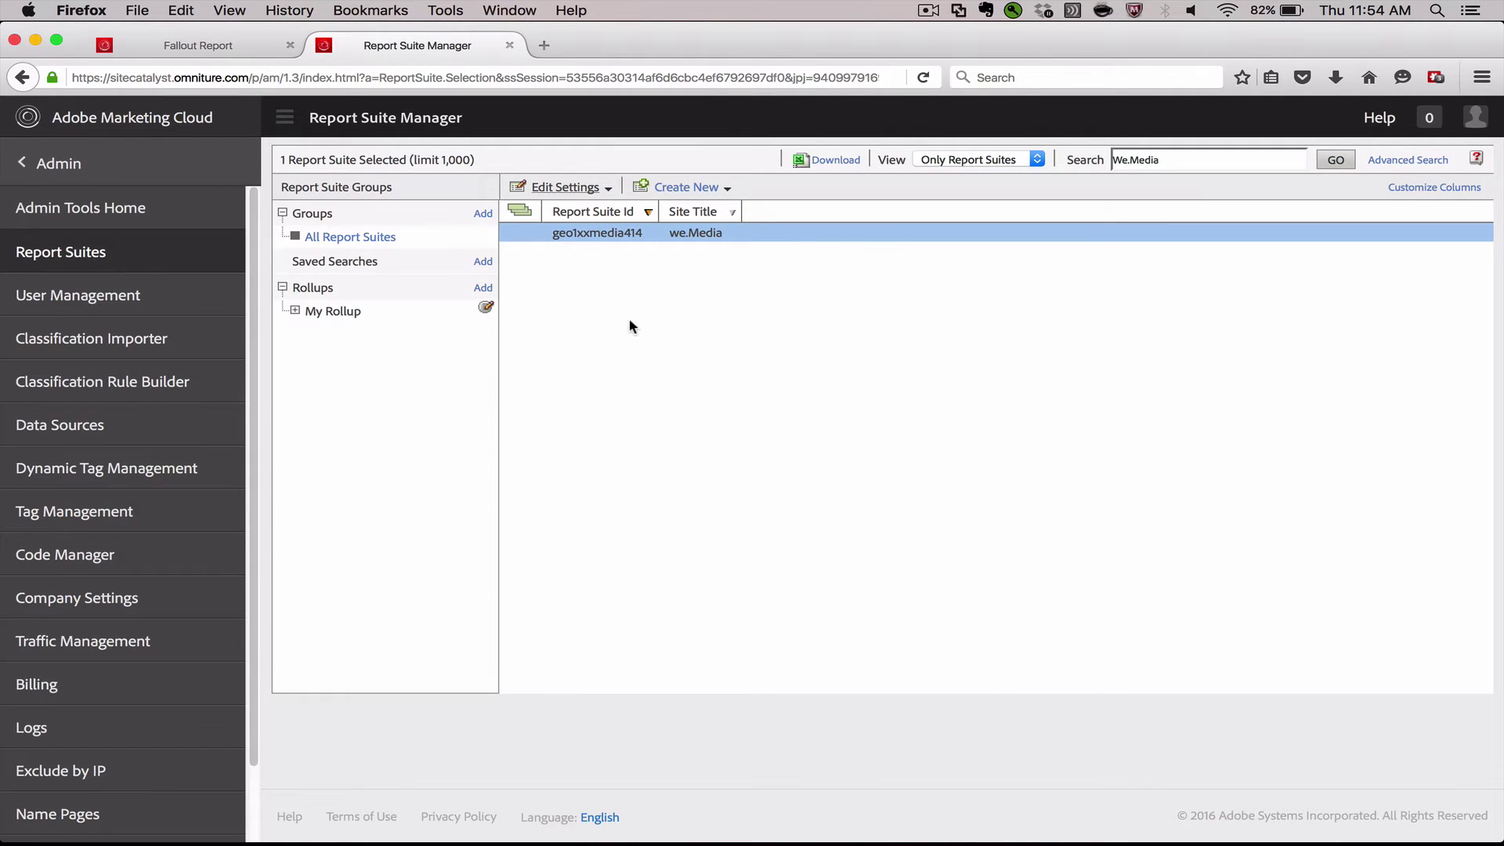
click(590, 191)
mouse_move(615, 206)
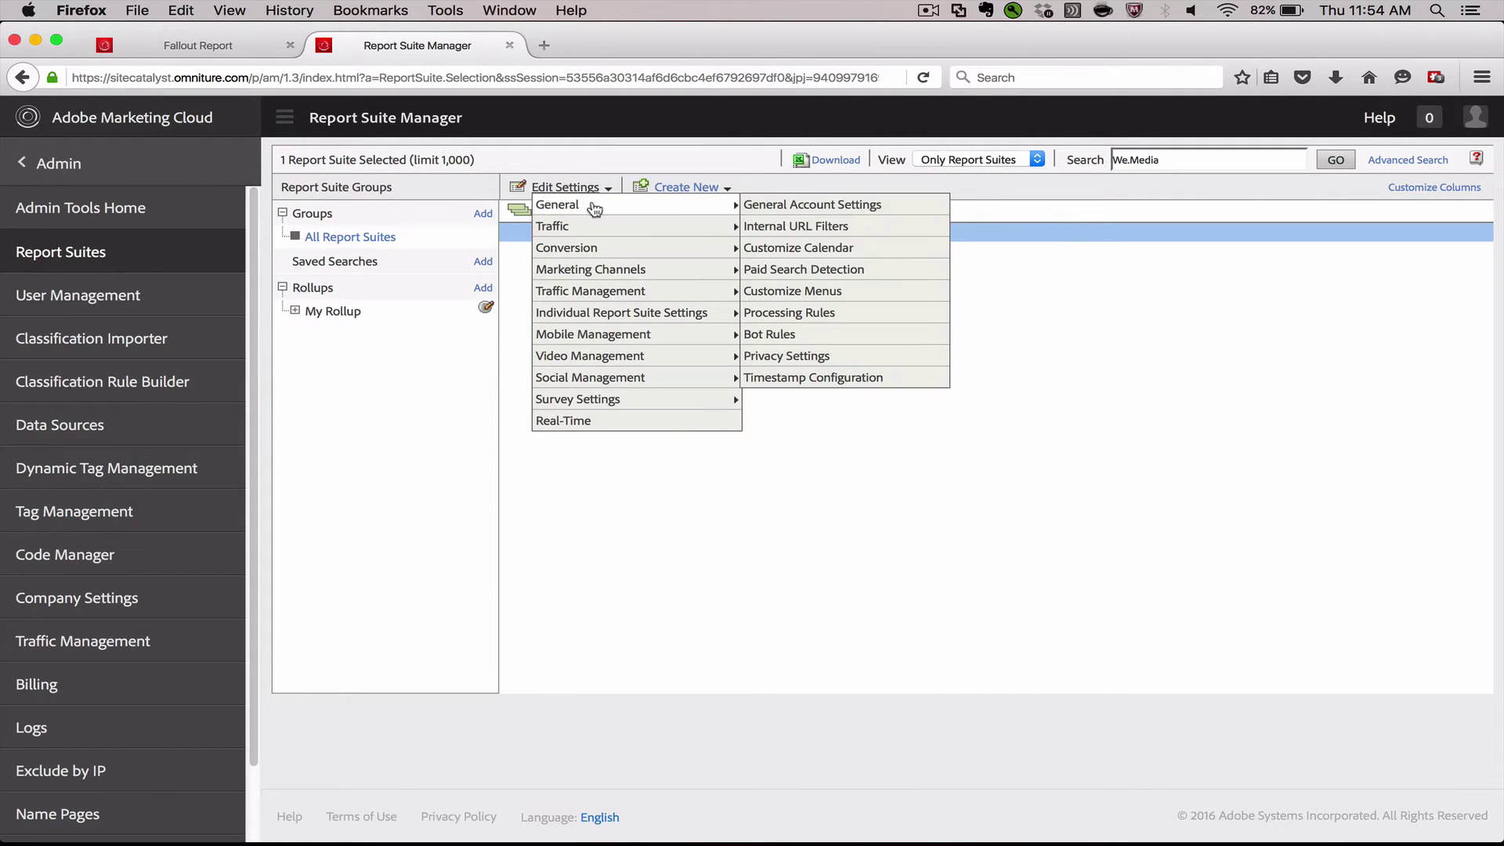
click(839, 295)
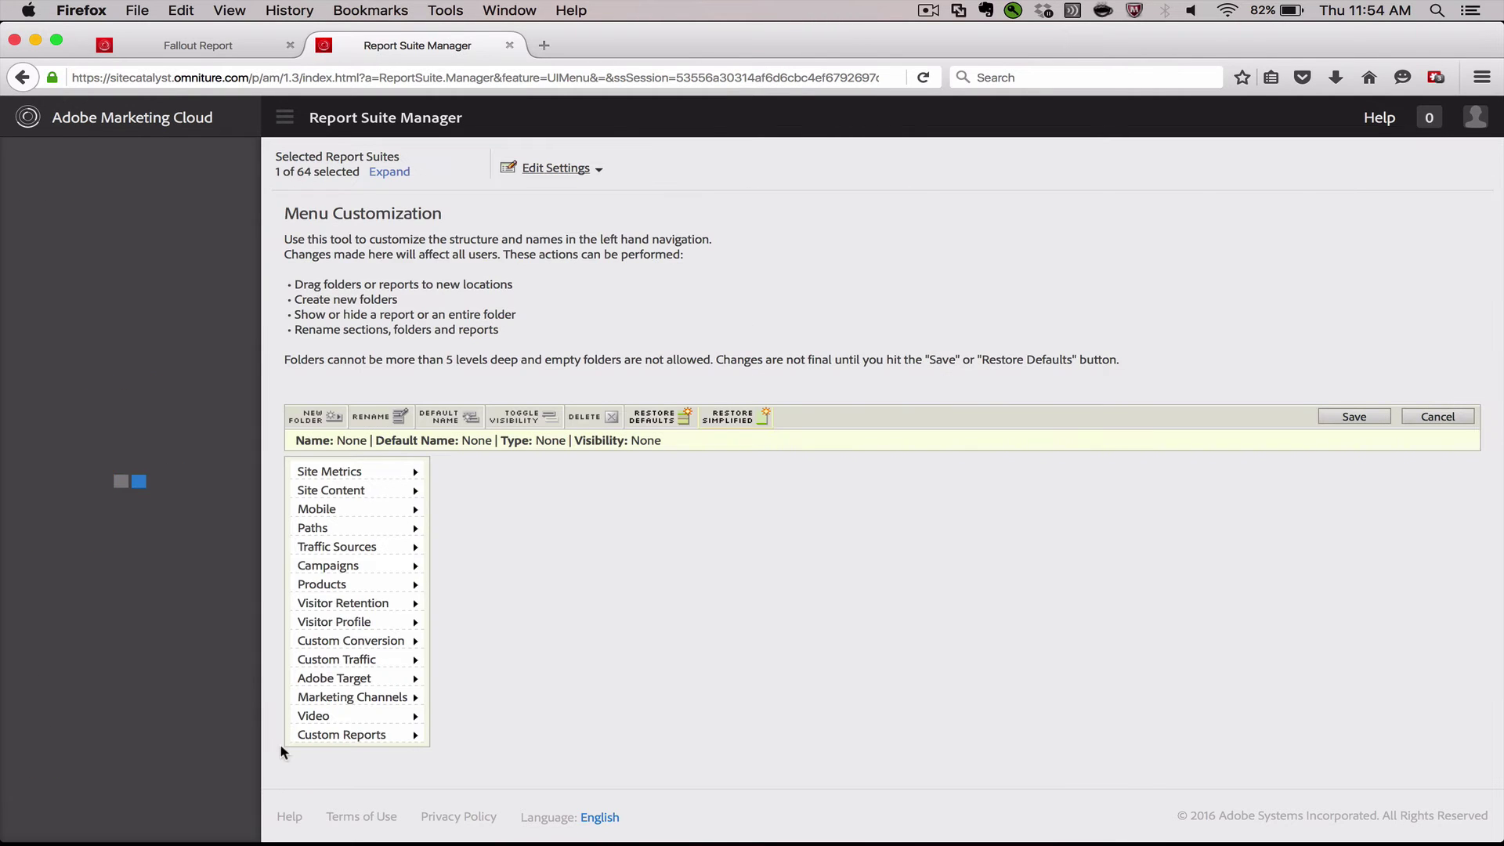
- Move the Science and Tech Fallout report from the Custom Reports folder into Site Content, directly below Pages
click(338, 739)
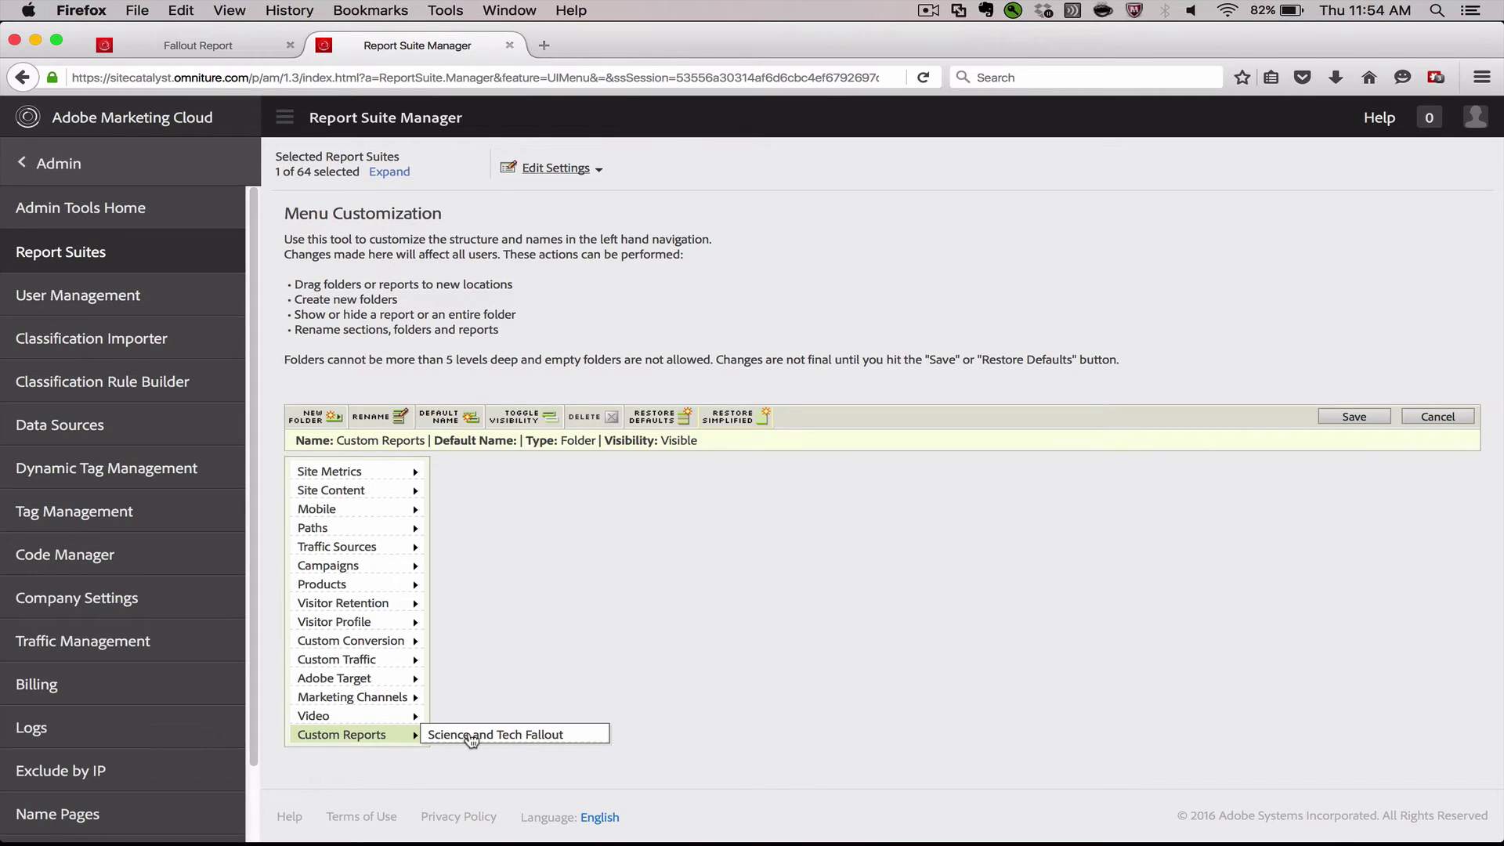
click(497, 740)
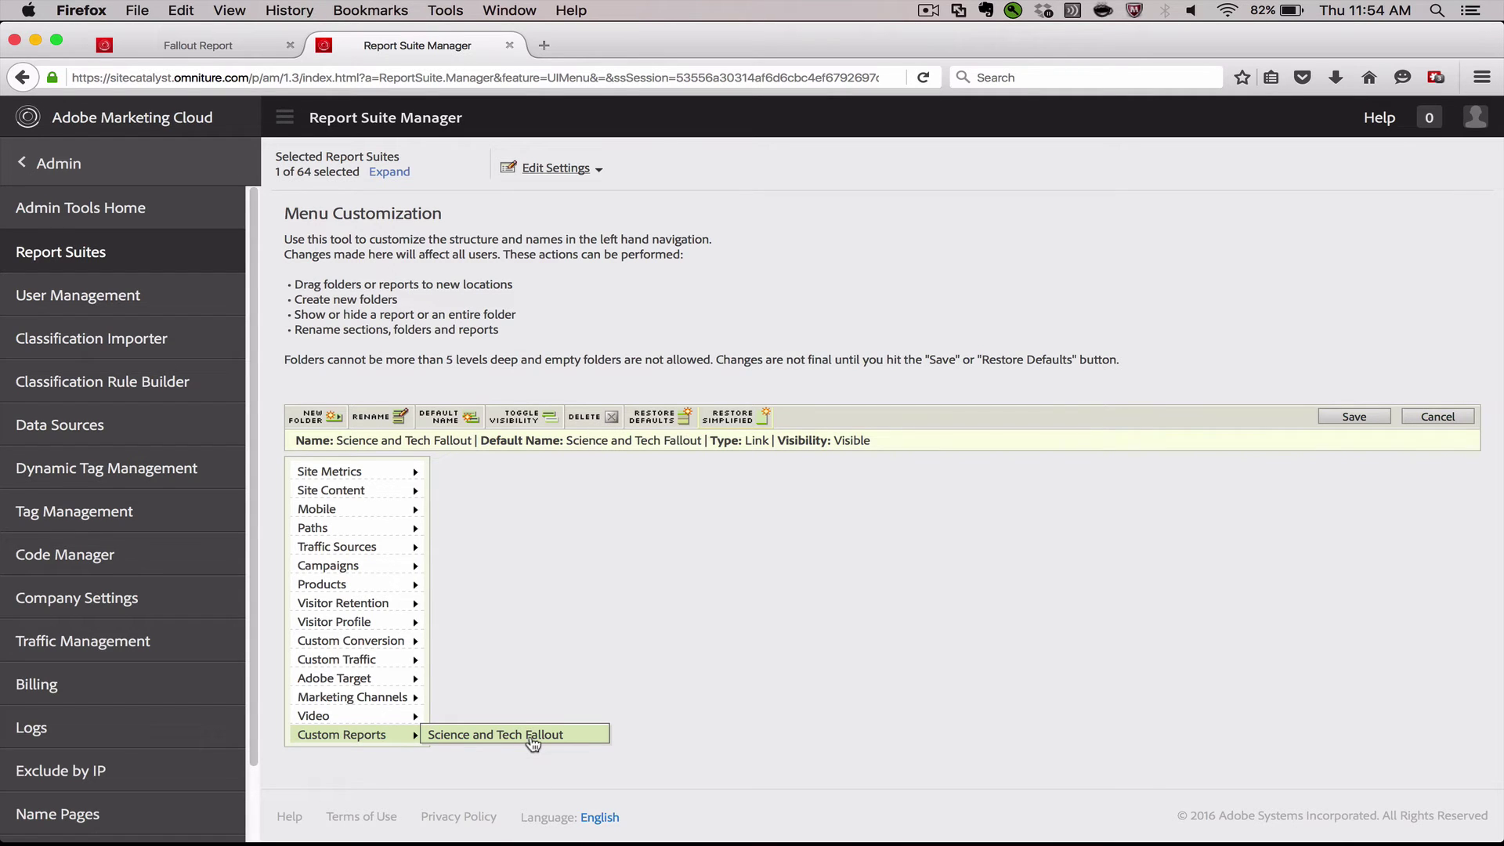
drag(532, 742, 500, 500)
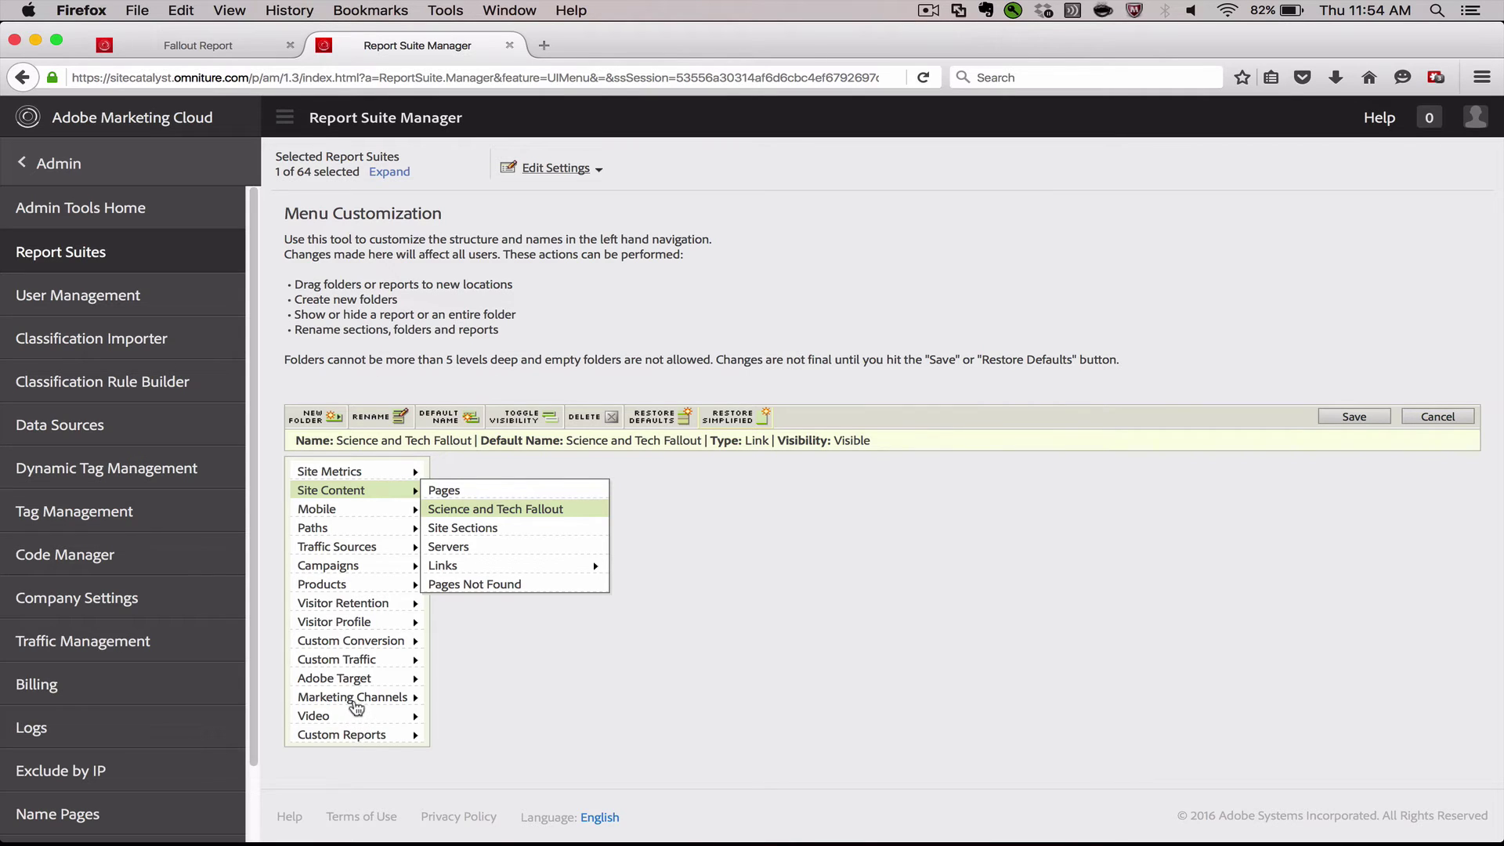
- Rename the Unique Visitors report in the Visitors folder of Site Metrics to "Unique User"
click(354, 472)
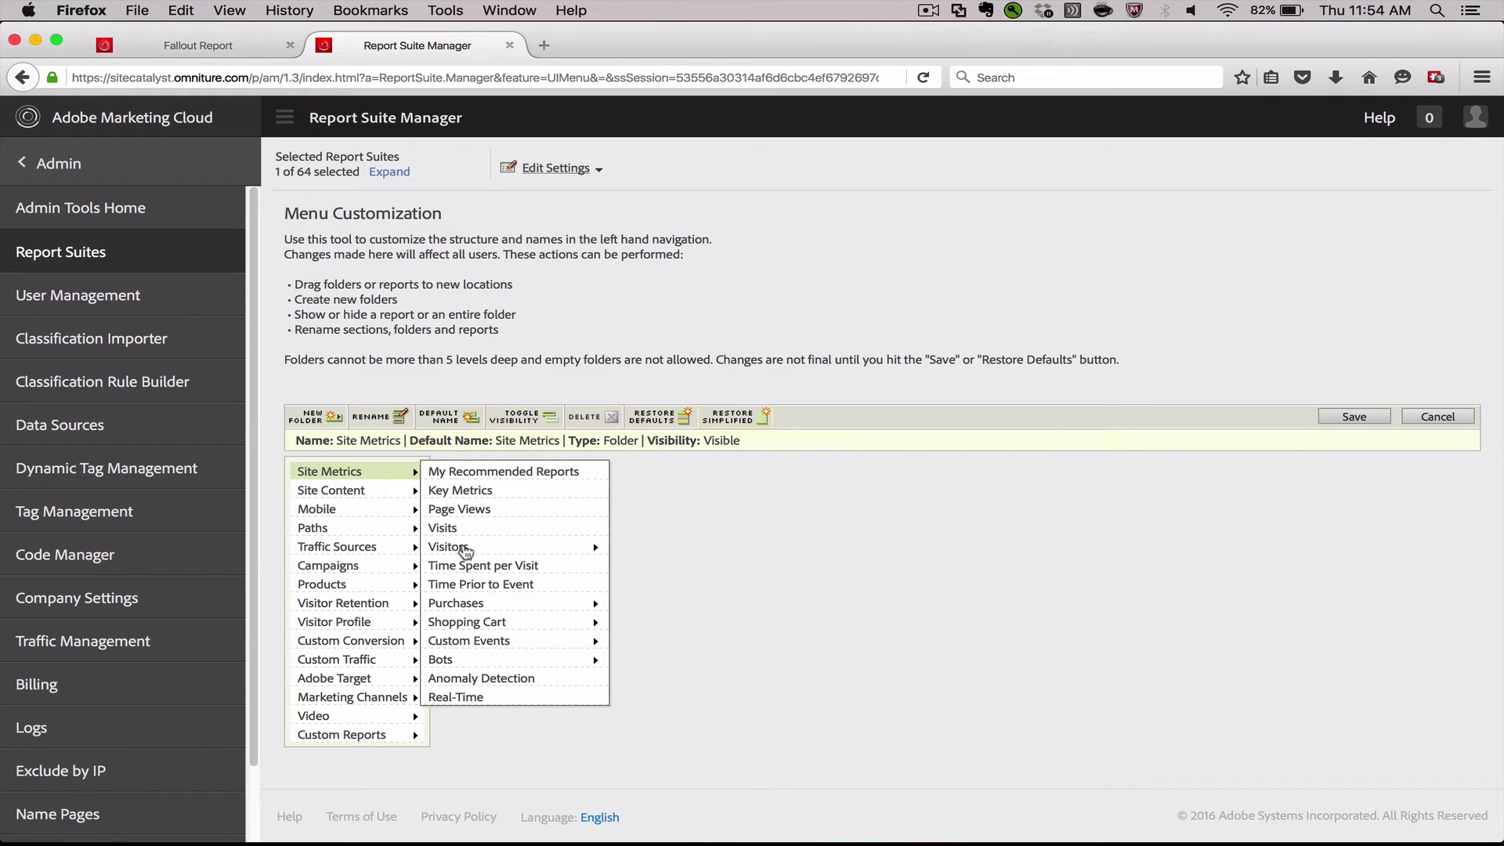
click(446, 549)
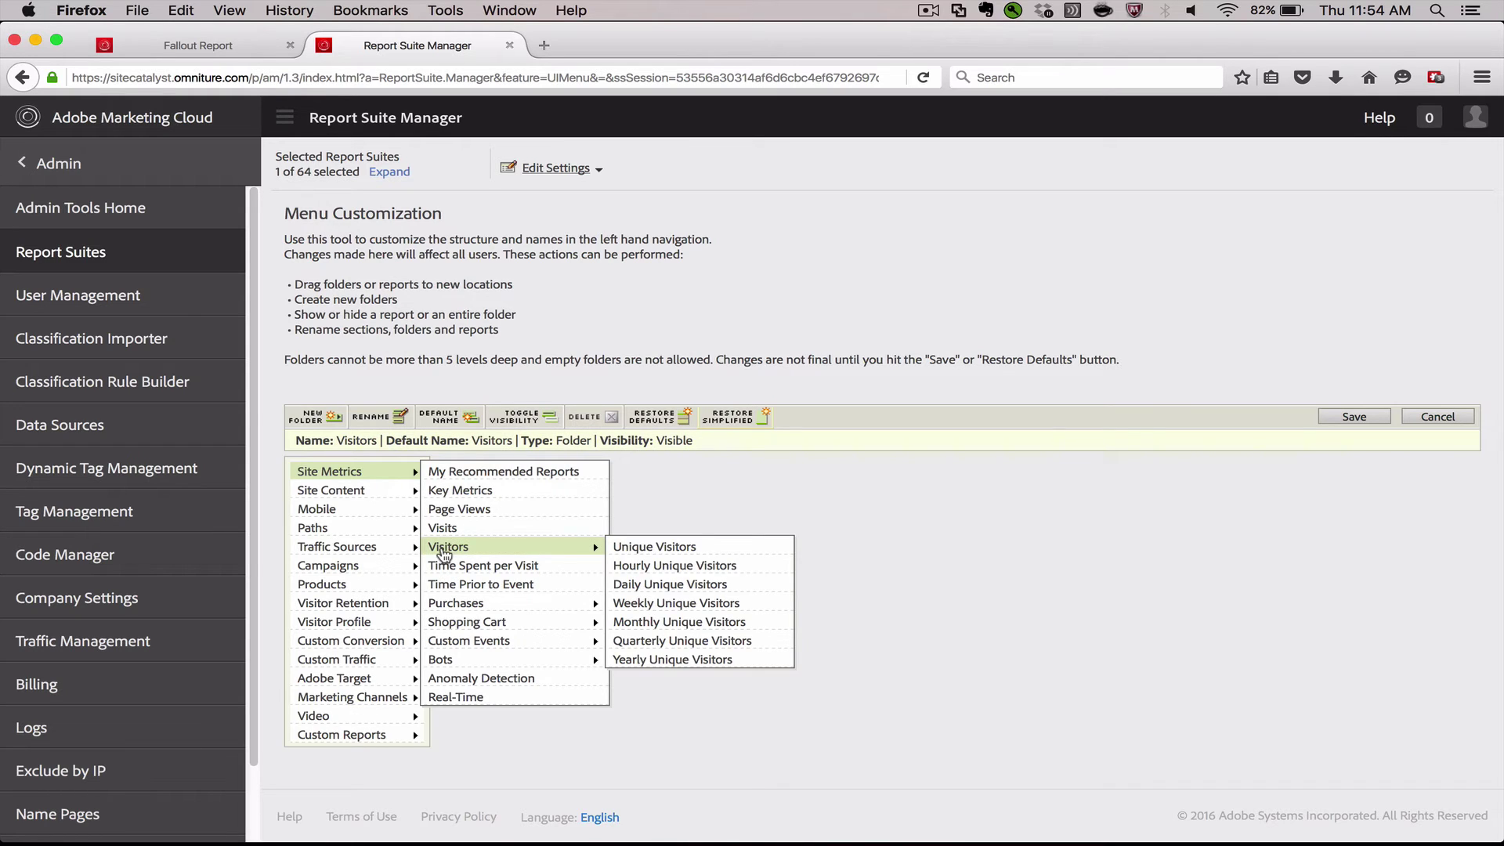
click(681, 548)
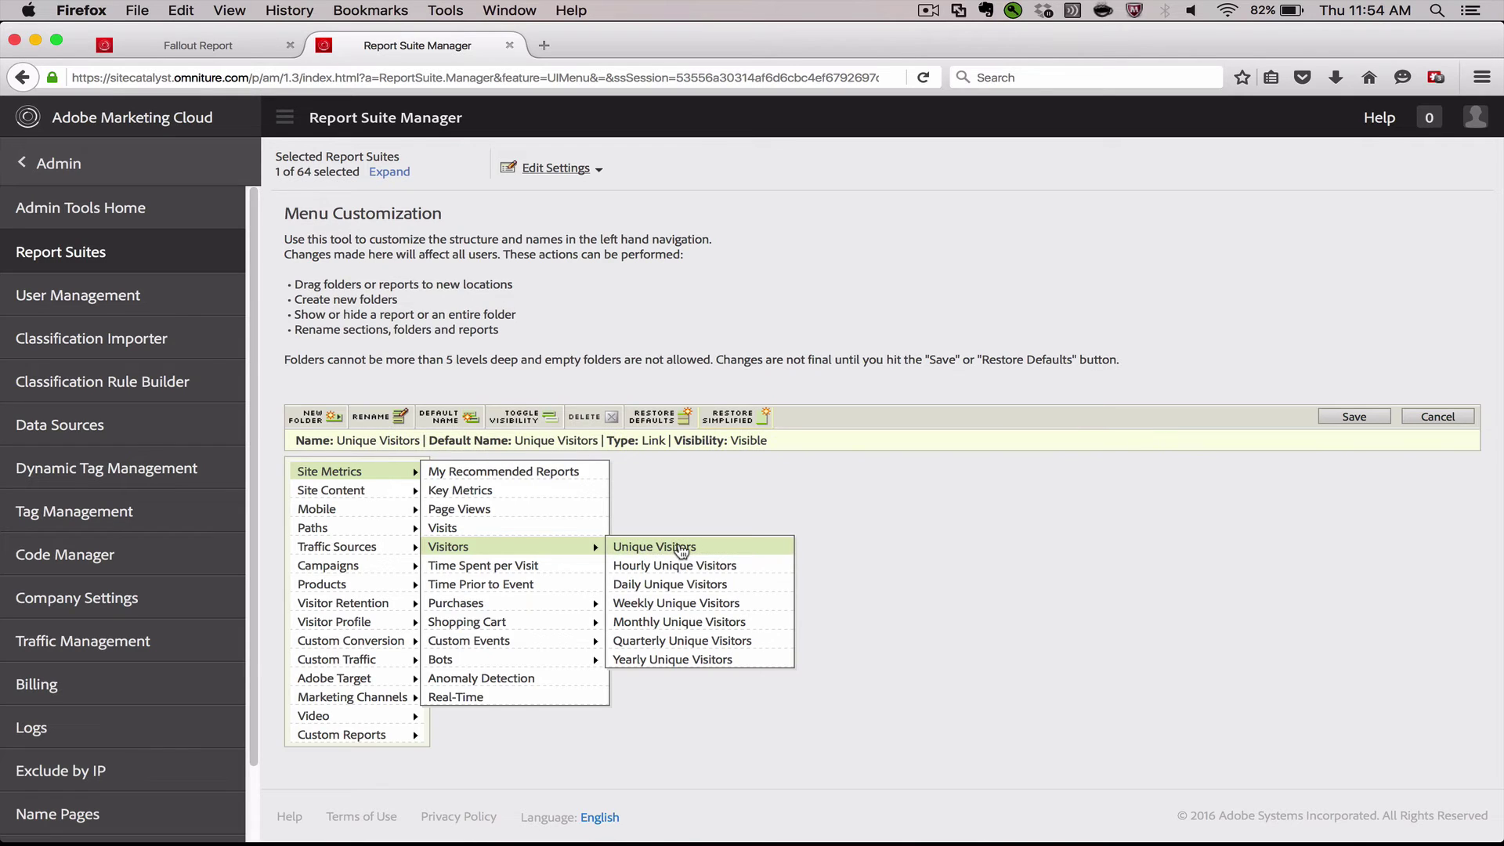
click(377, 418)
key(BackSpace)
key(BackSpace)
key(BackSpace)
key(BackSpace)
key(BackSpace)
key(BackSpace)
key(BackSpace)
key(BackSpace)
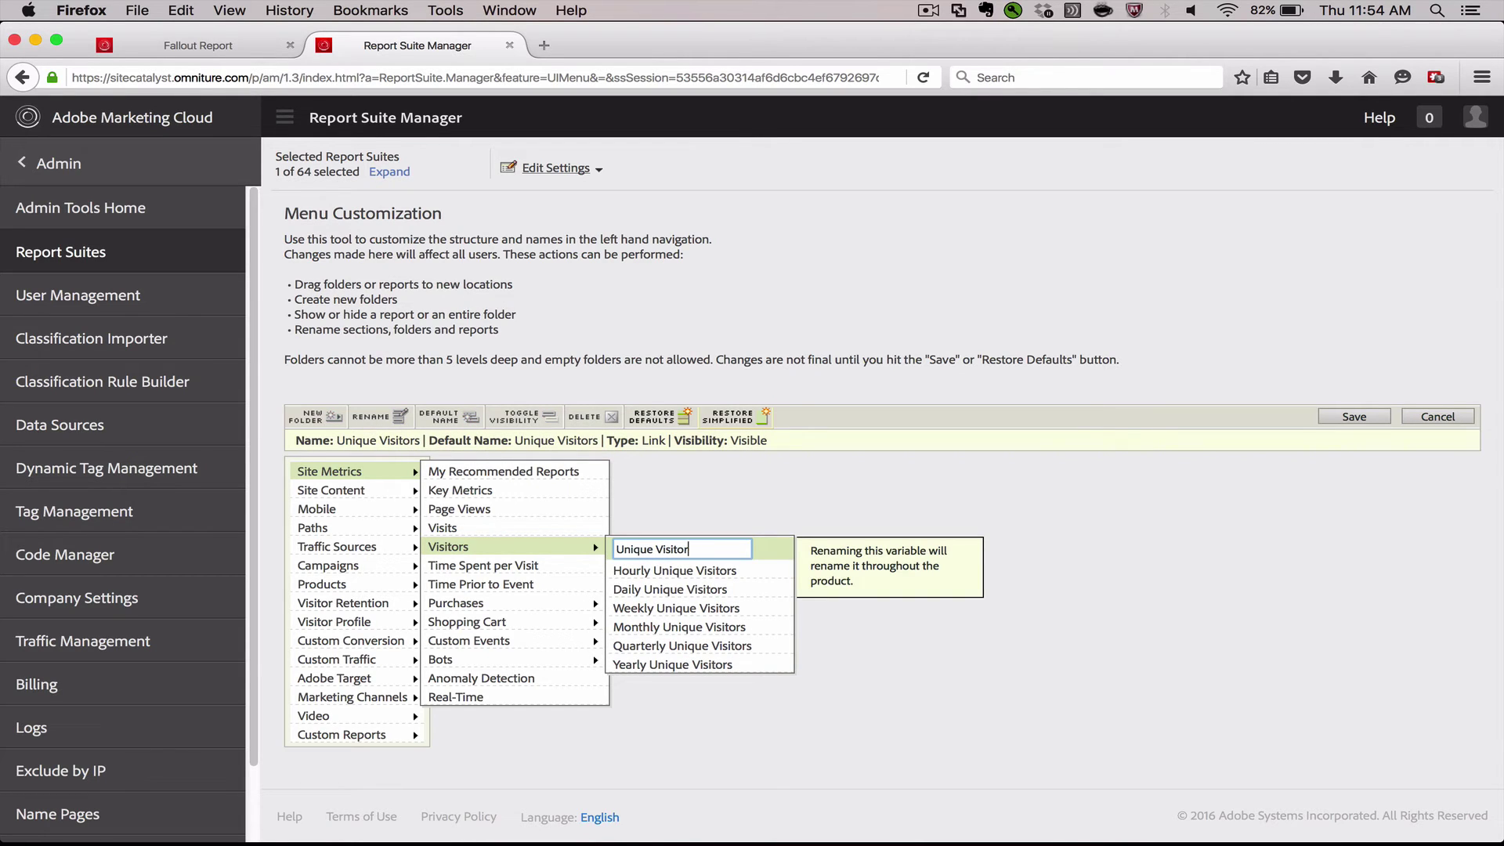
text(User)
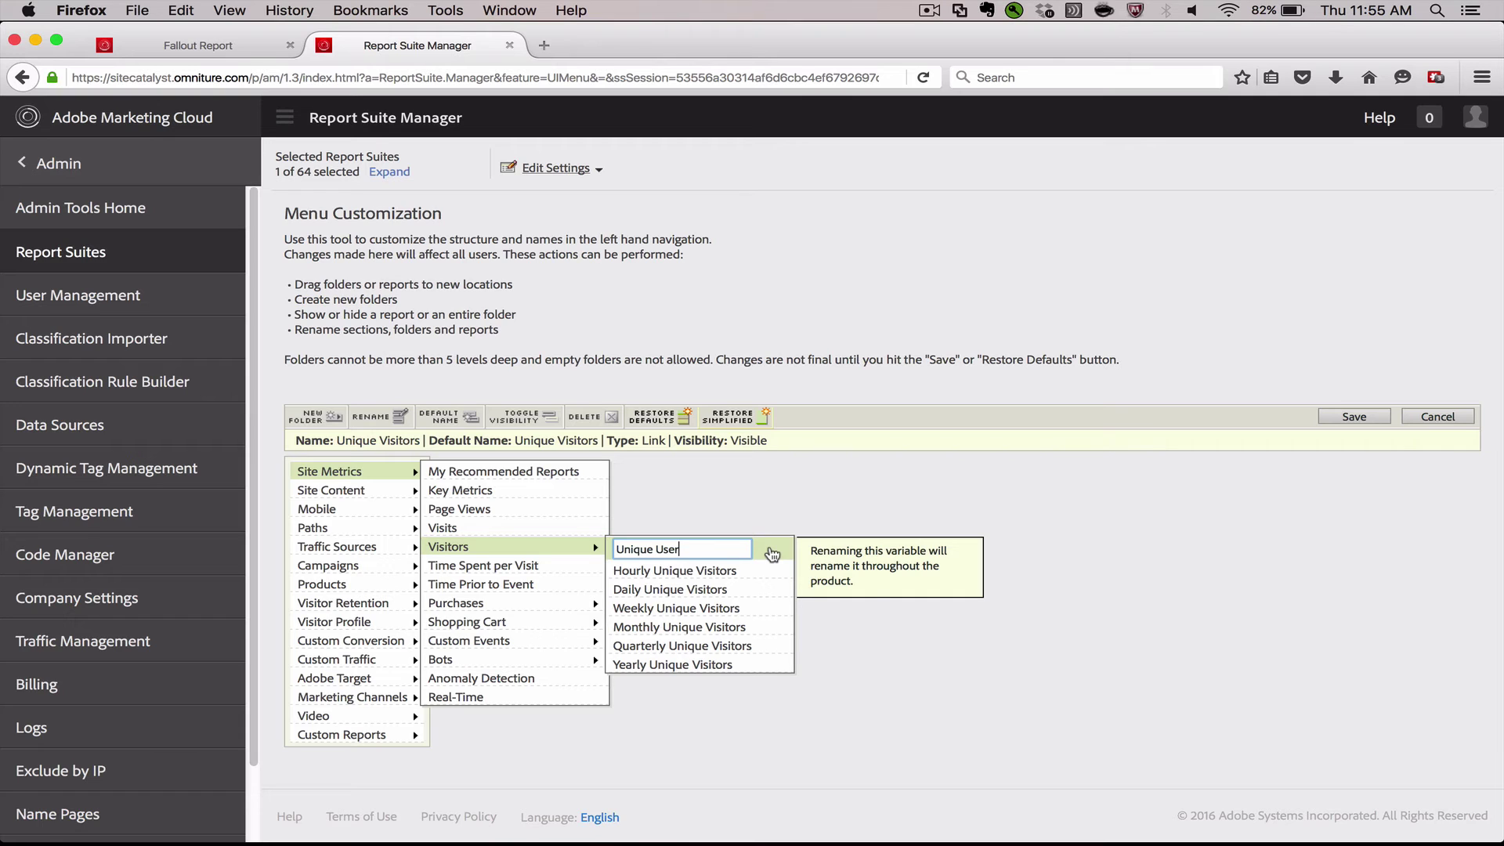
click(772, 554)
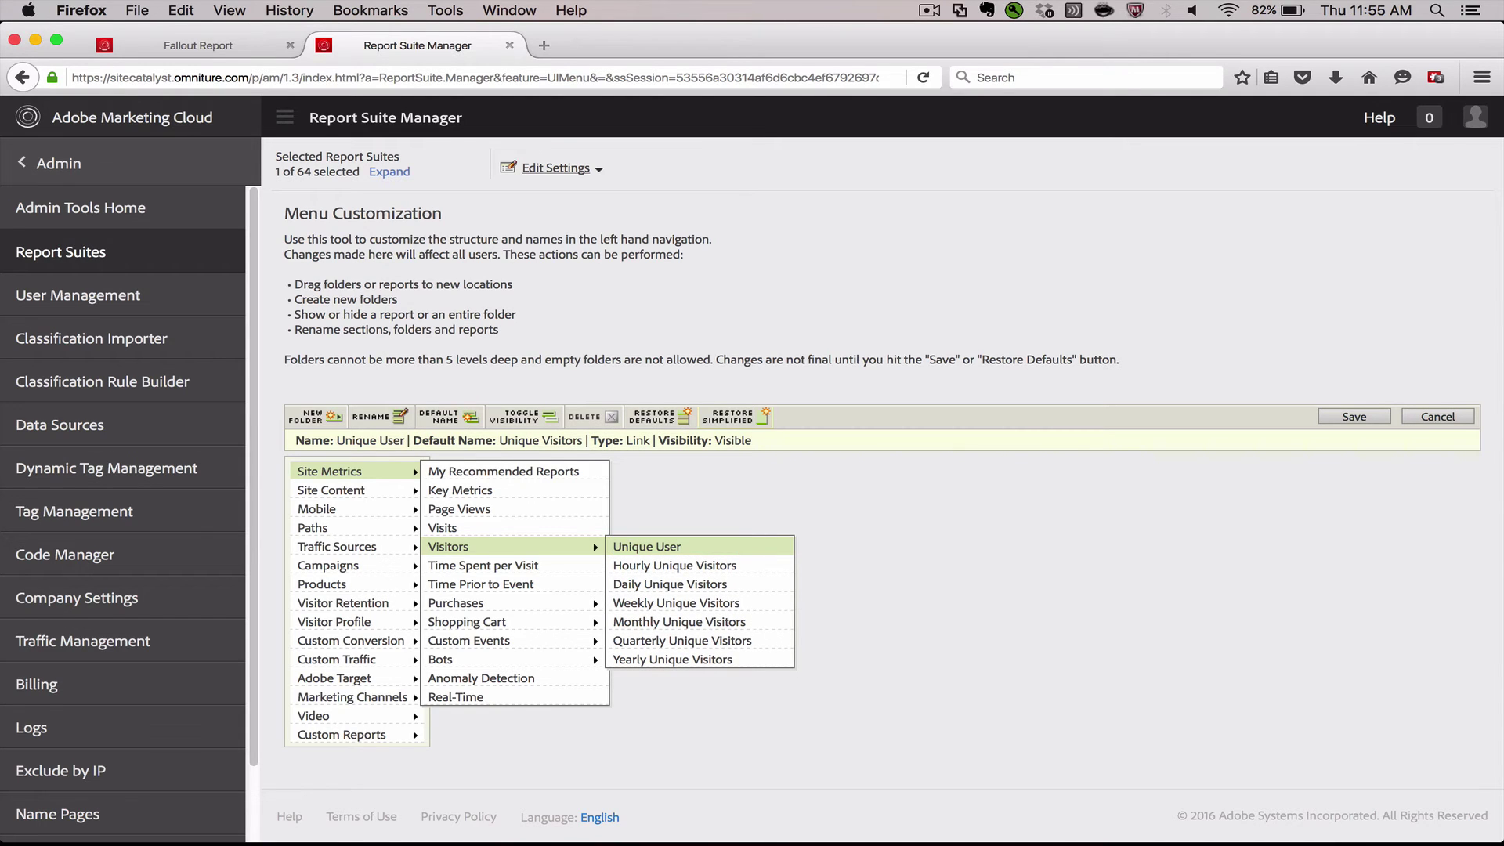
- Hide the Visitor Retention folder and add a new folder named "Content Editors Look Here" directly above it
click(304, 605)
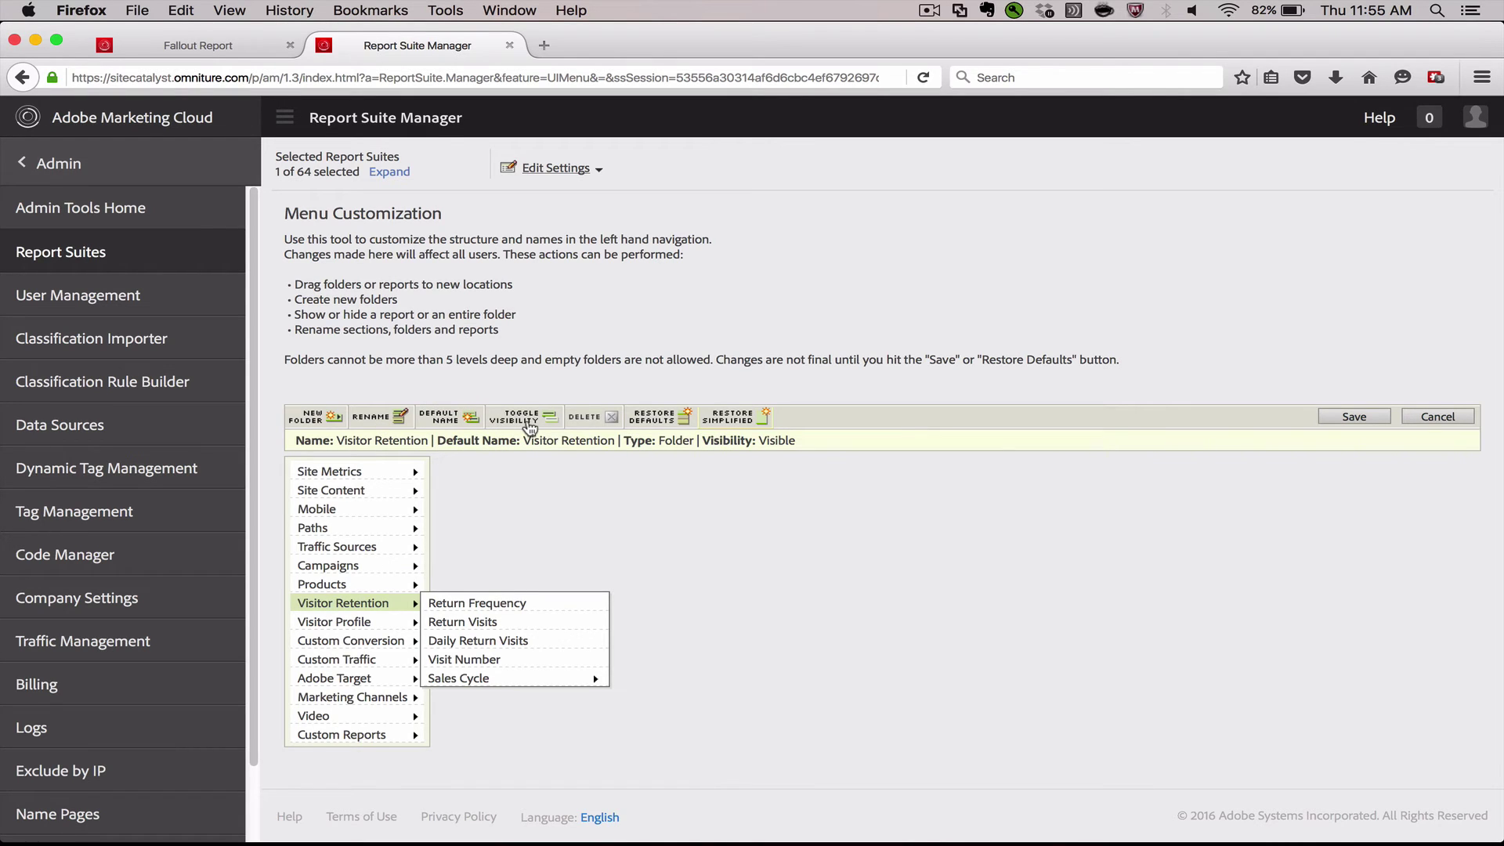
click(529, 423)
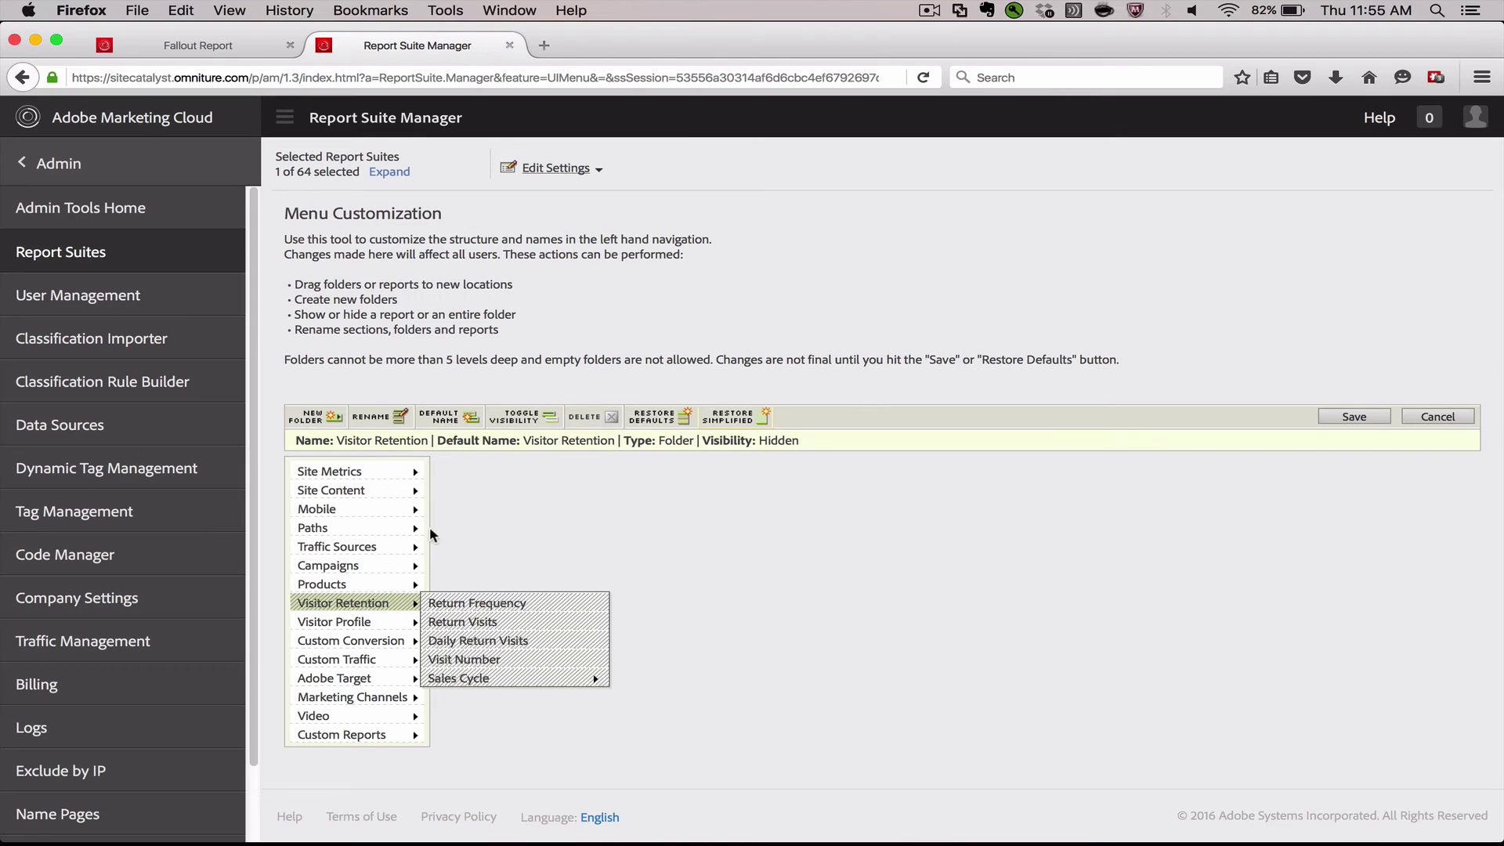
click(330, 418)
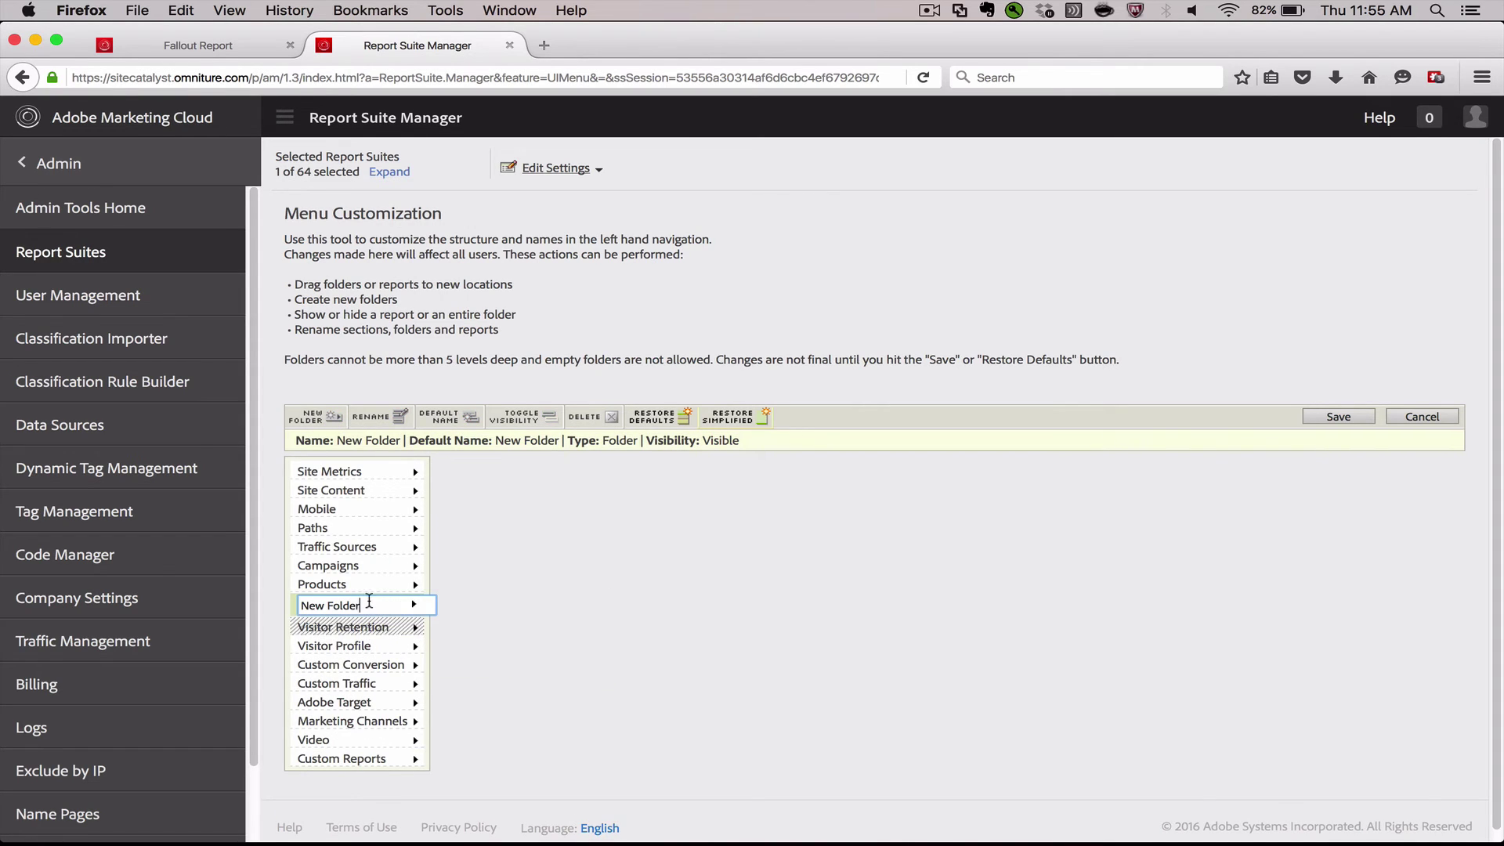
drag(368, 601, 263, 598)
text(Merchn)
key(BackSpace)
text(andisn)
key(super+a)
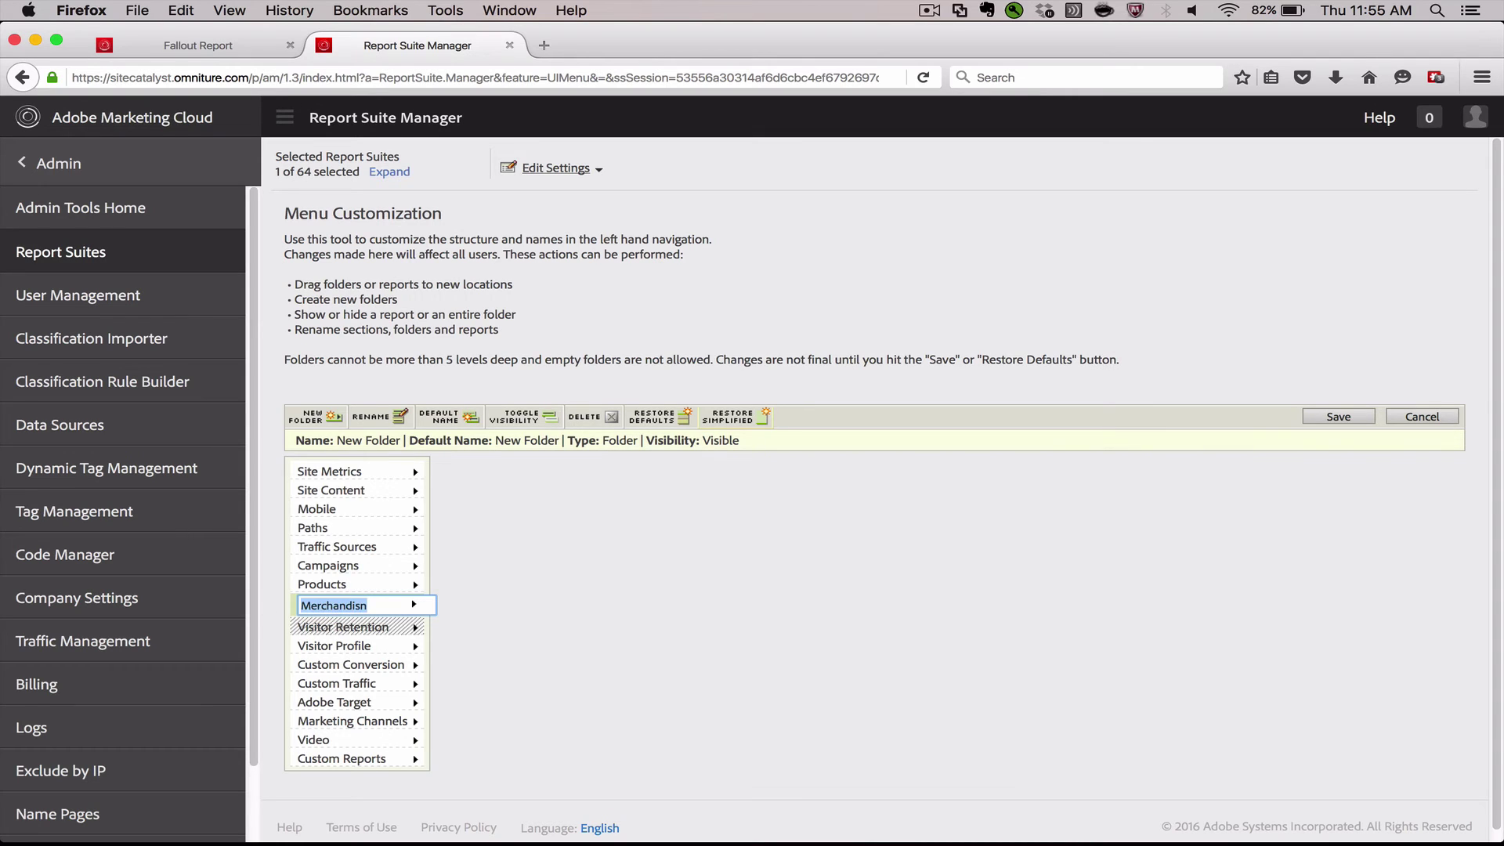
text(Content Editors Look Here)
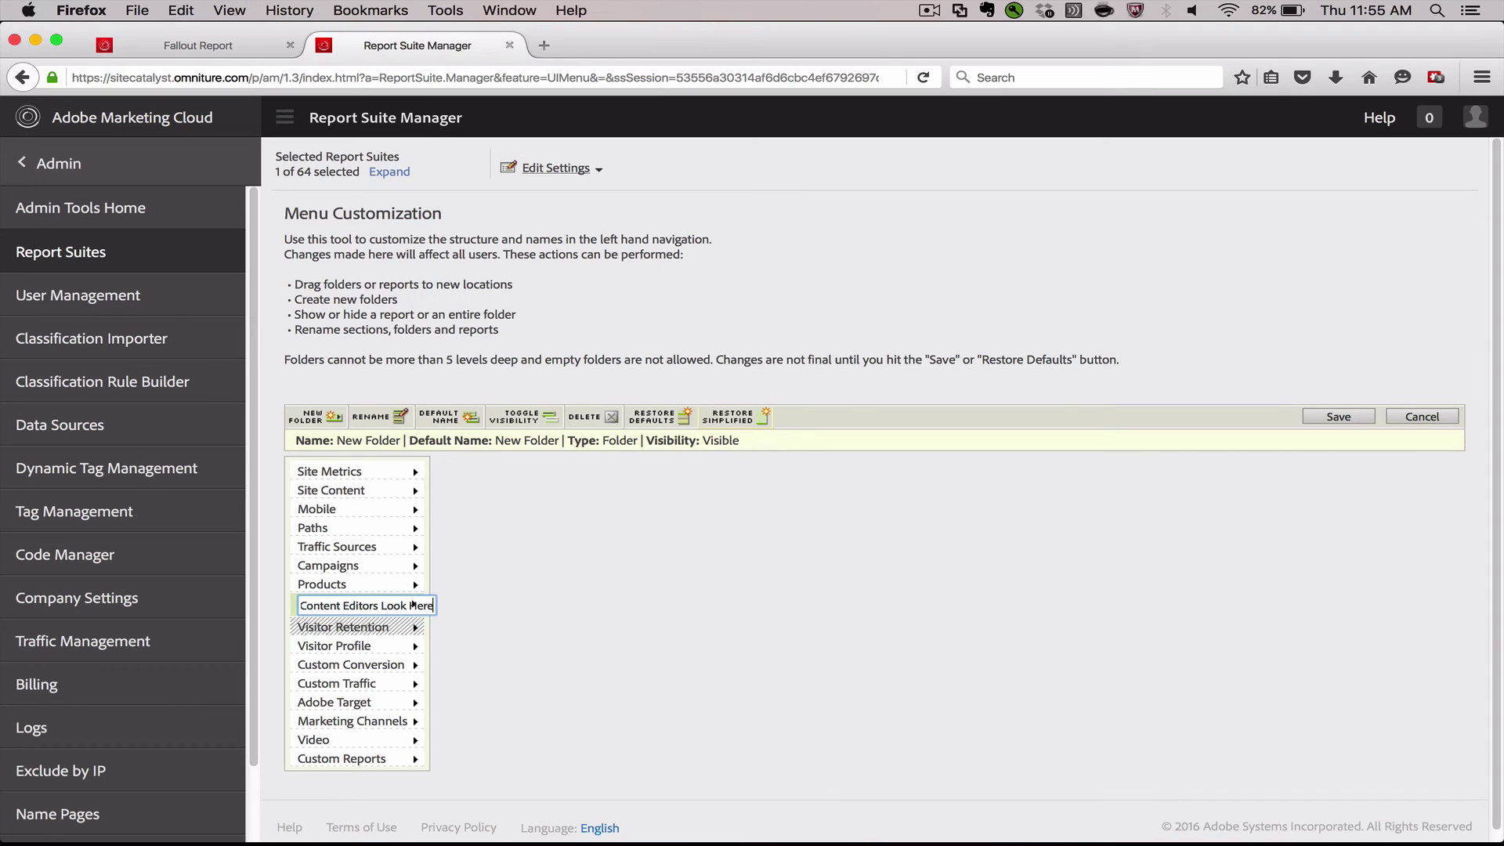
key(Return)
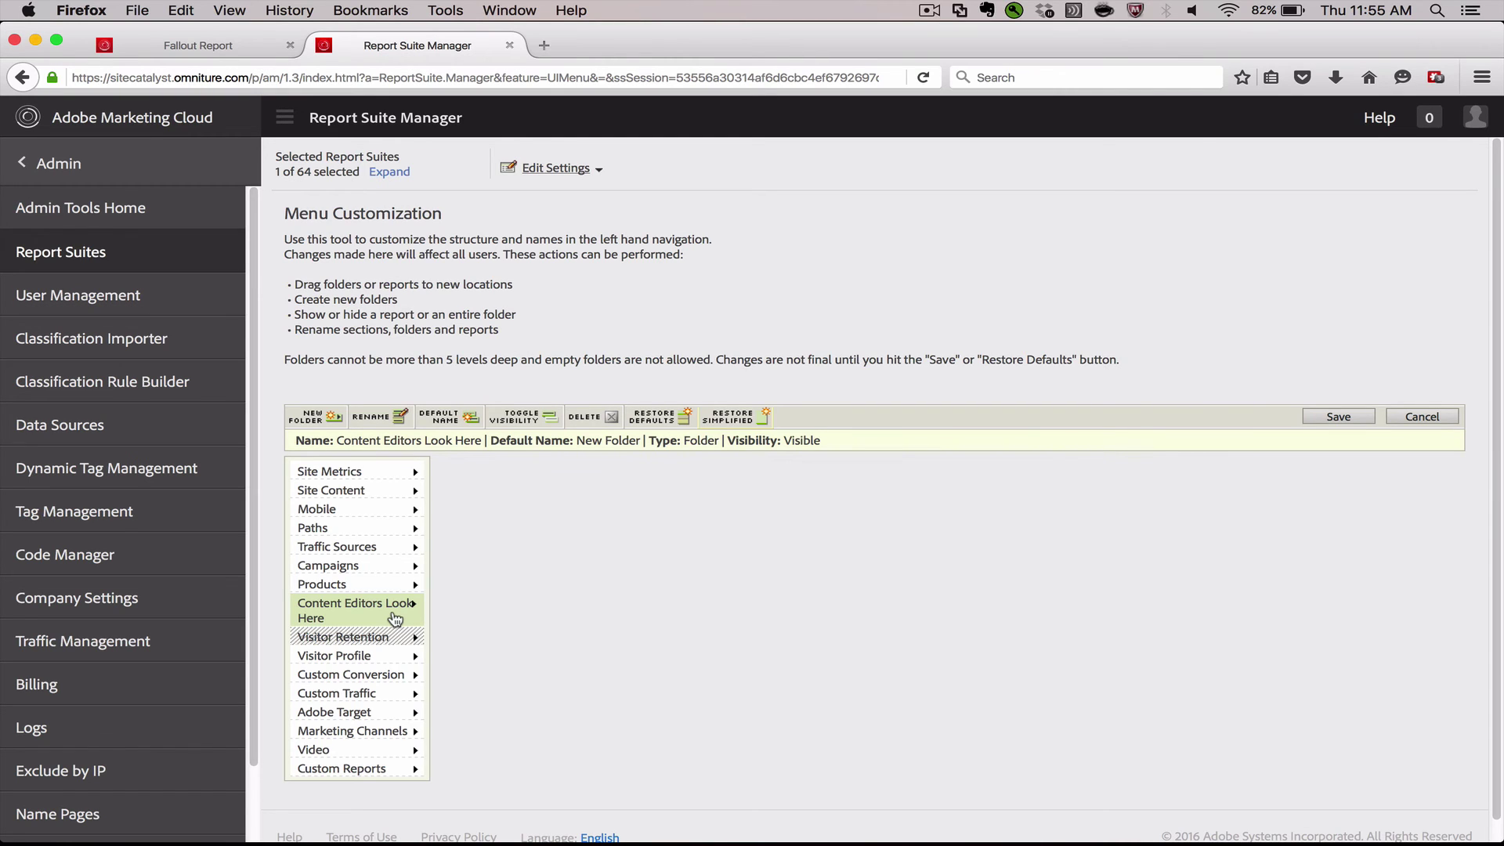
- Restore the report menu to its defaults, followed by restoring the simplified menu, accepting the loss of custom changes
click(674, 424)
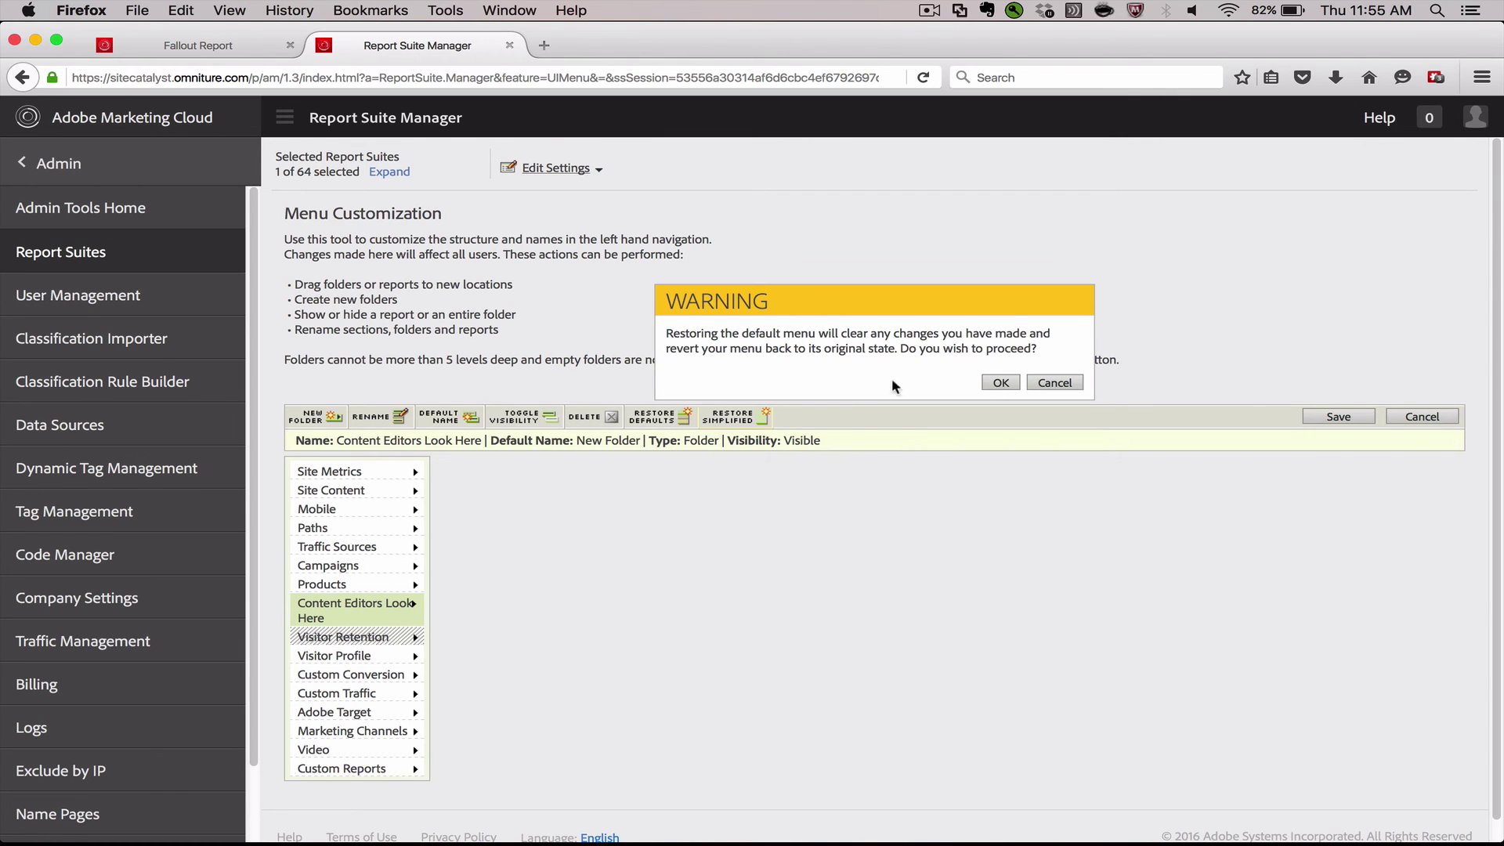
click(997, 380)
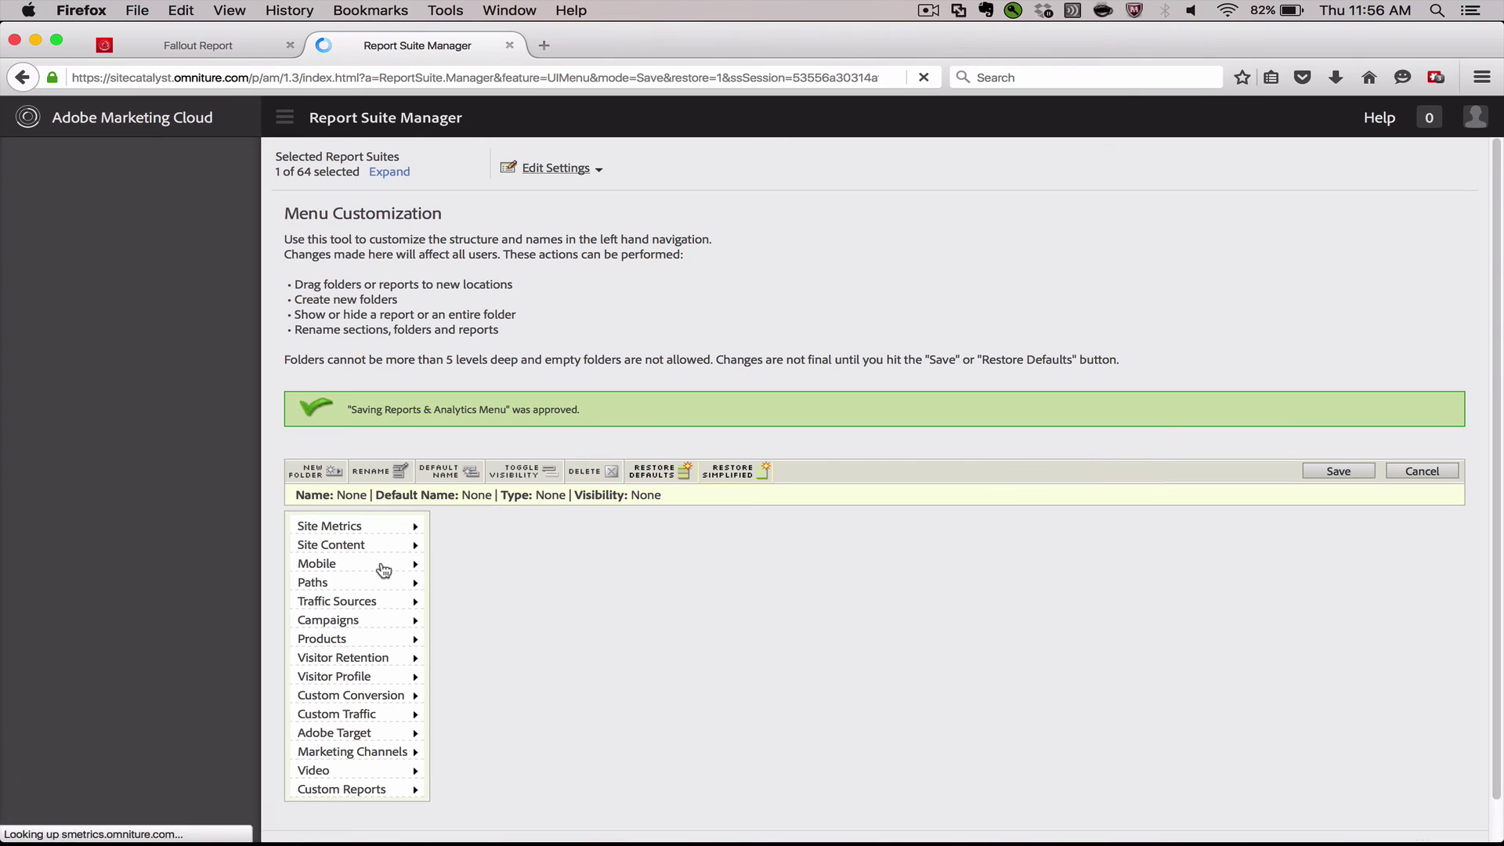
click(757, 474)
click(1001, 396)
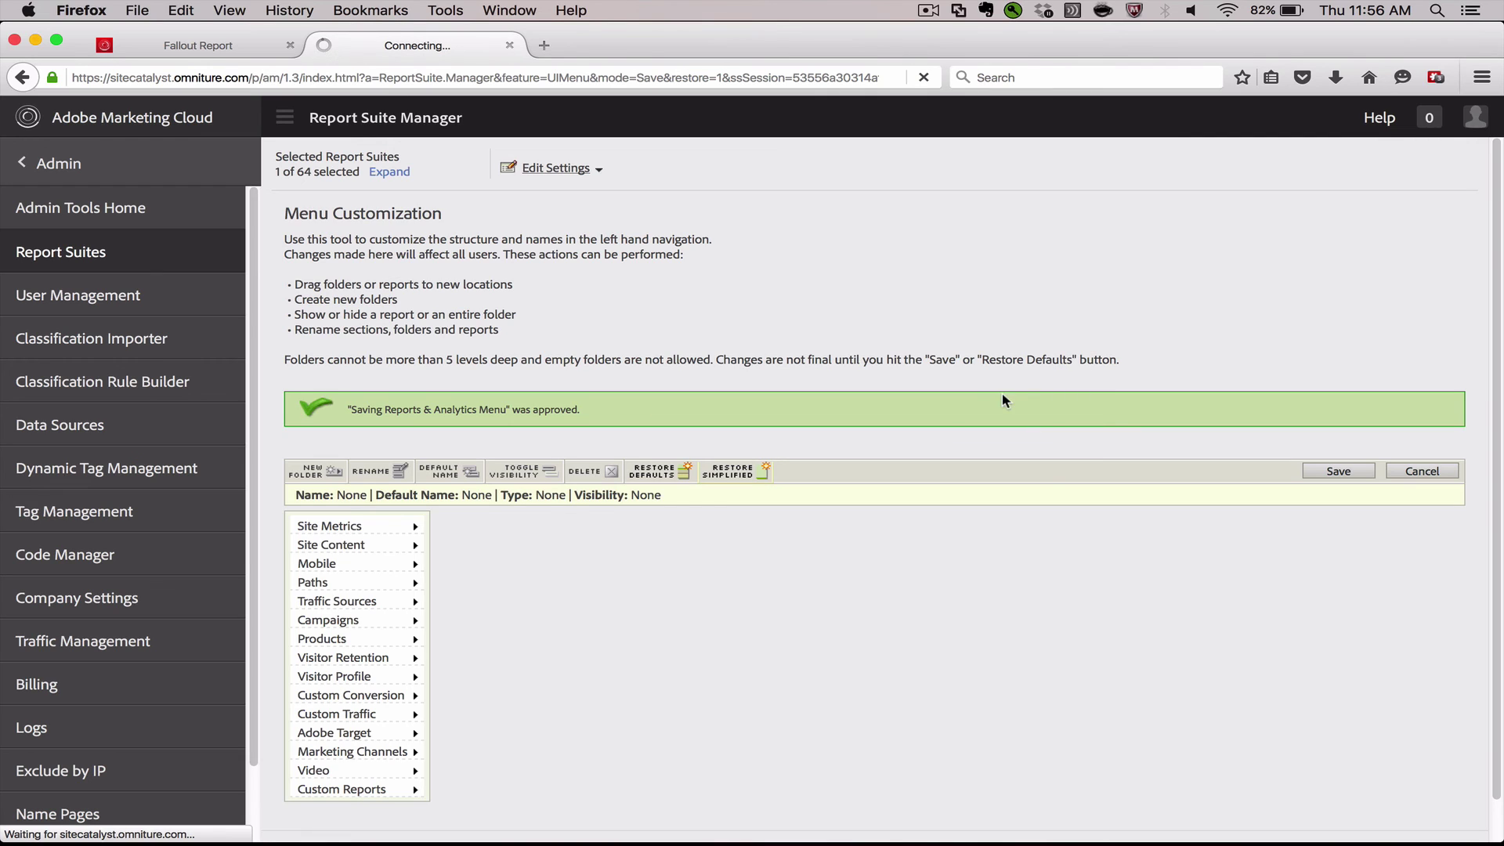